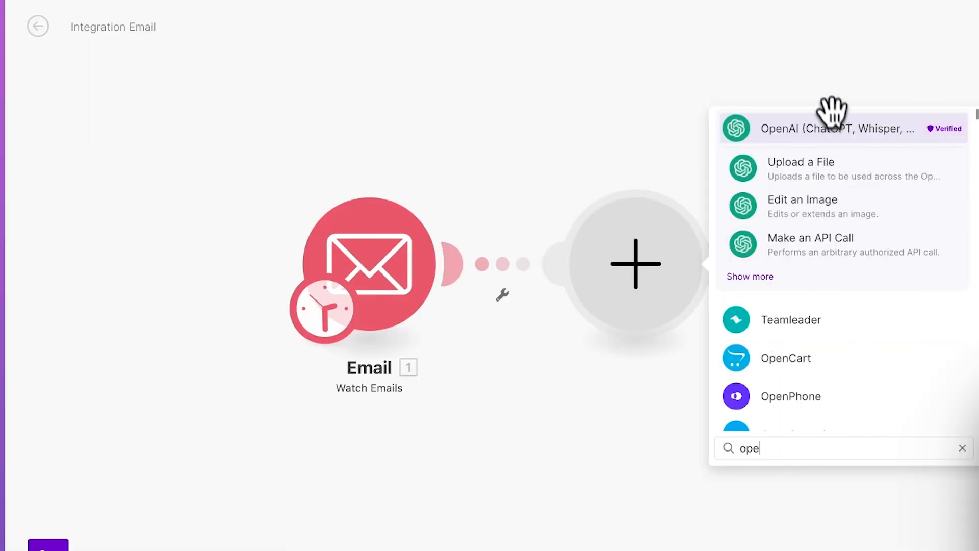
Add an OpenAI chat completion module using gpt-4o, with a System message reading "you are helpful, intelligent assistant".
{"action": "left_click", "coordinate": [832, 125]}
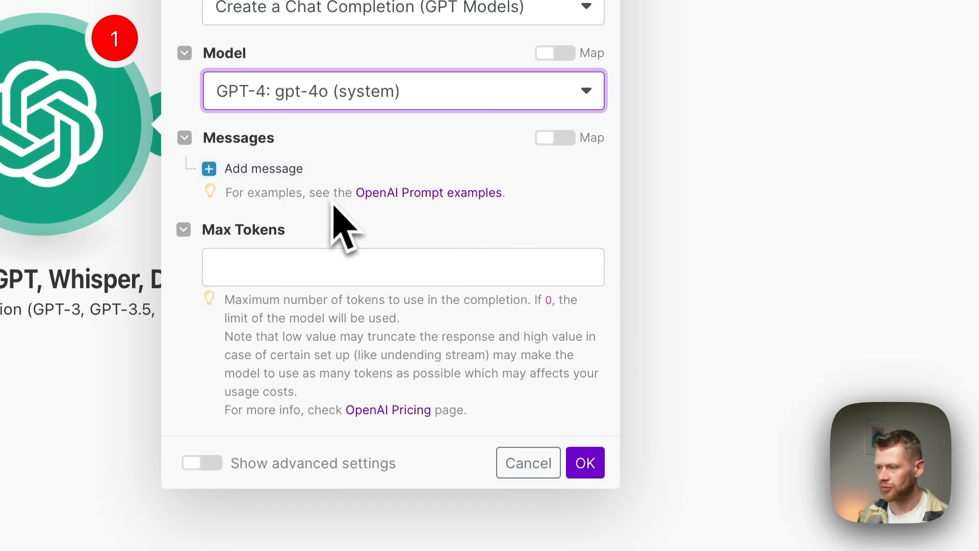
{"action": "left_click", "coordinate": [298, 173]}
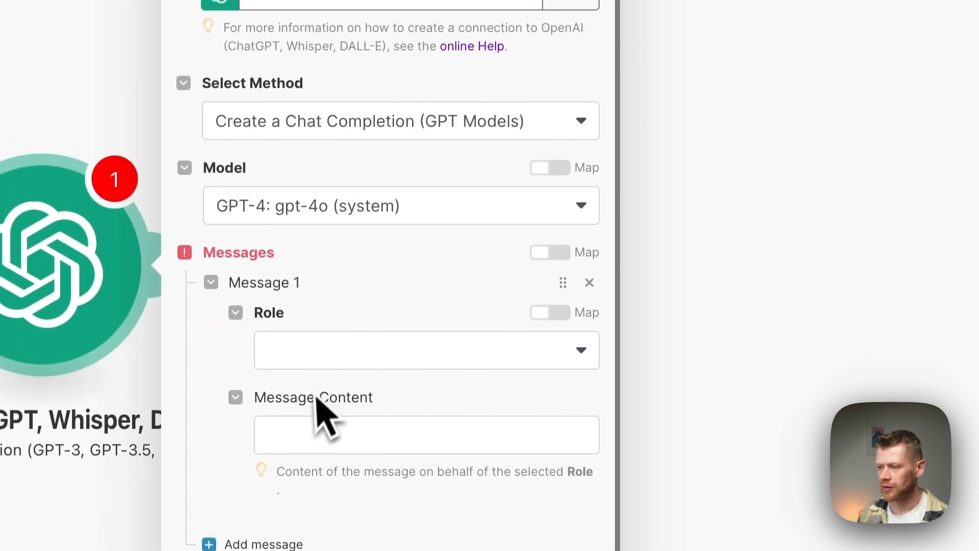
{"action": "left_click", "coordinate": [333, 357]}
{"action": "left_click", "coordinate": [339, 386]}
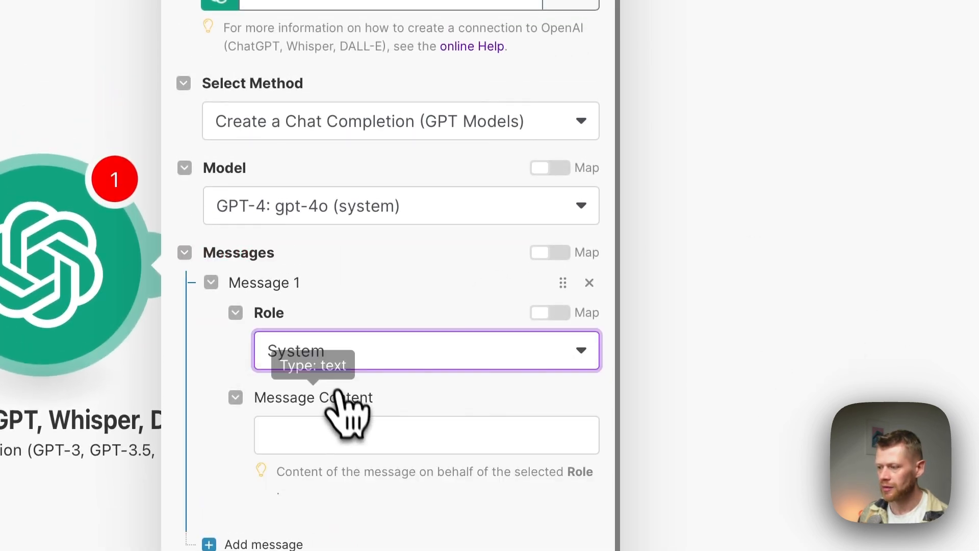
{"action": "left_click", "coordinate": [336, 432]}
{"action": "type", "text": "you are helpful, intelligent assistant"}
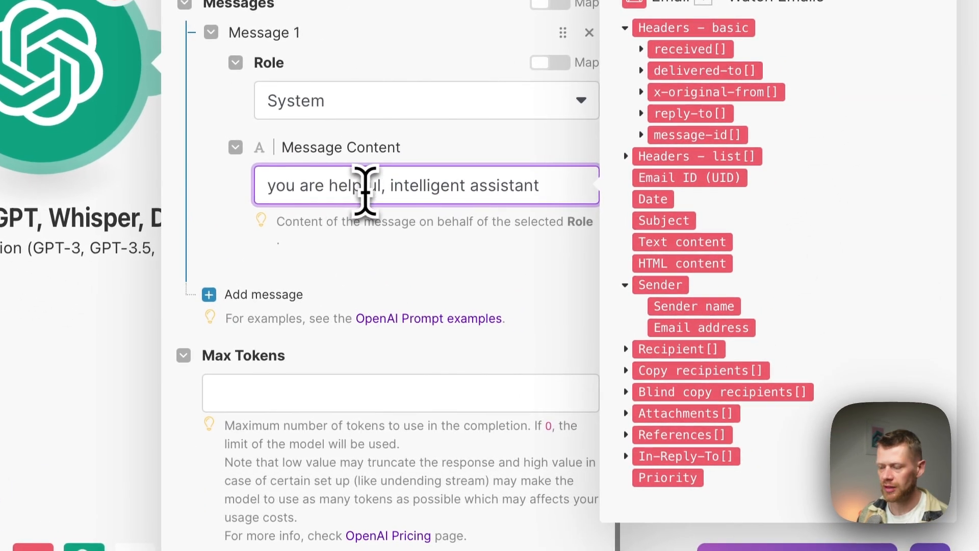
Add a User message asking to sort incoming emails into "bills to pay", "cold emails", "spam", "new leads", "newsletter", "other", "receipt", with the reason, in JSON.
{"action": "left_click", "coordinate": [285, 292]}
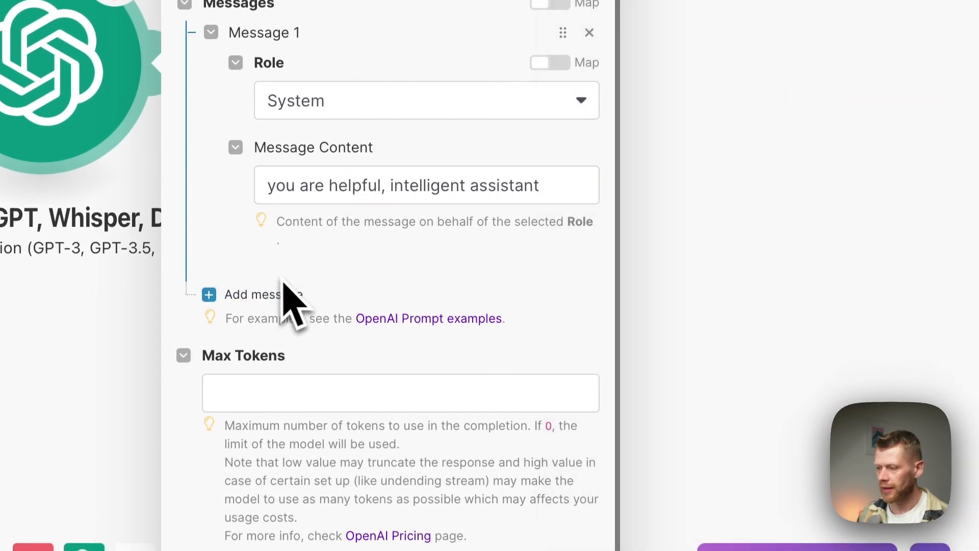
{"action": "left_click", "coordinate": [275, 294]}
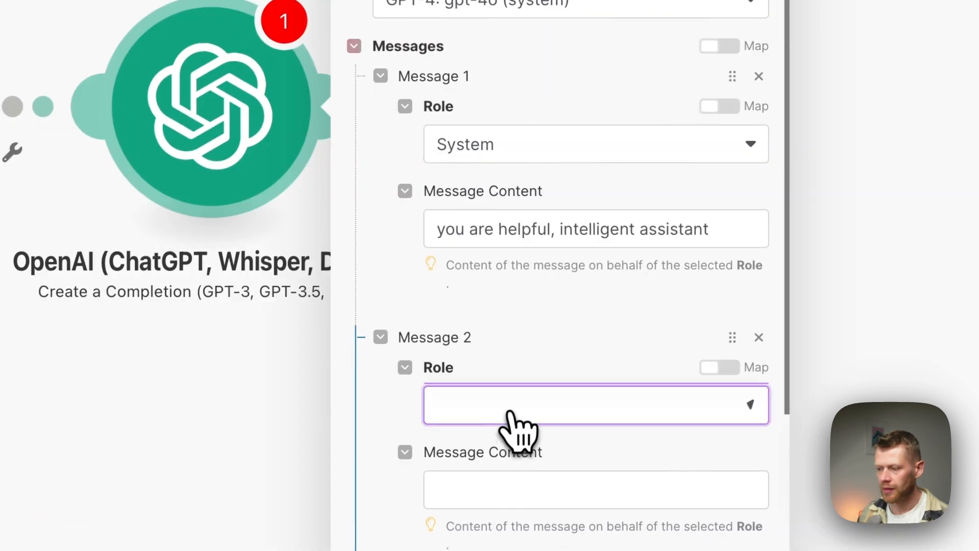
{"action": "left_click", "coordinate": [510, 411]}
{"action": "left_click", "coordinate": [511, 441]}
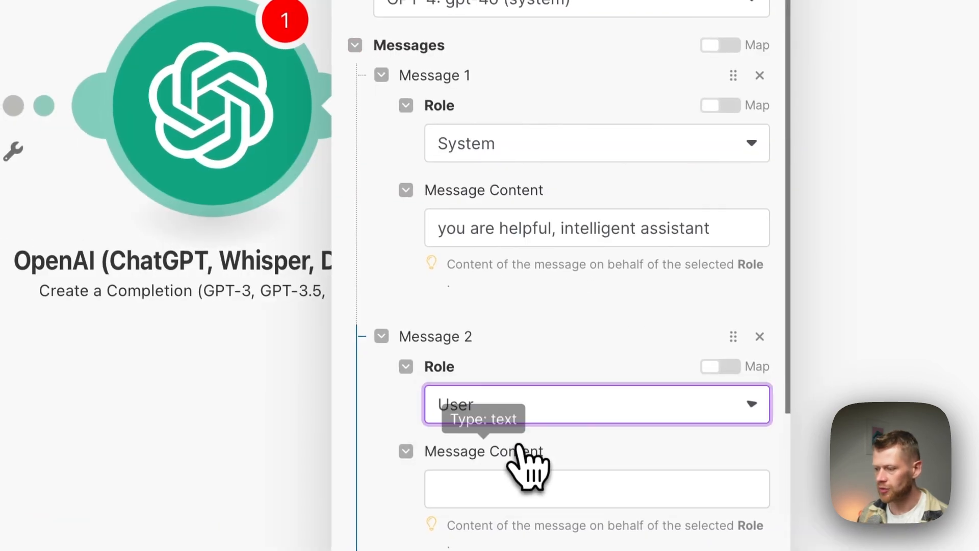
{"action": "left_click", "coordinate": [512, 486]}
{"action": "type", "text": "Sorts incoming emails in different categories."}
{"action": "scroll", "coordinate": [497, 422], "scroll_direction": "down", "scroll_amount": 1}
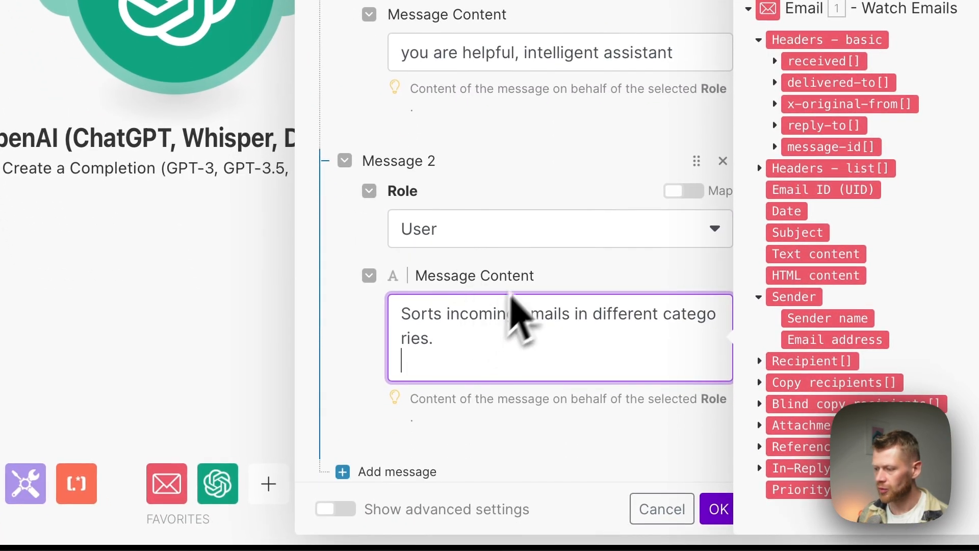
{"action": "scroll", "coordinate": [512, 275], "scroll_direction": "down", "scroll_amount": 1}
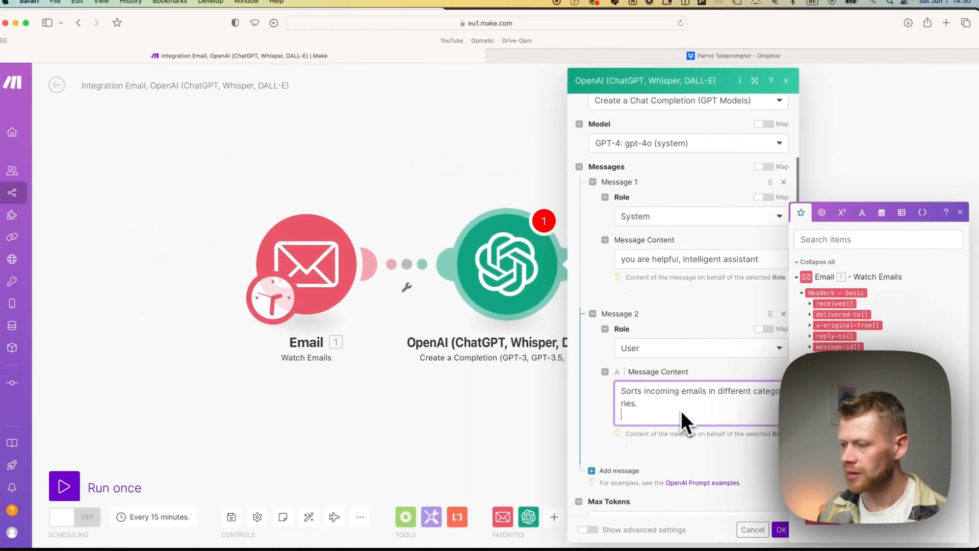
{"action": "key", "text": "super+v"}
{"action": "left_click", "coordinate": [660, 417]}
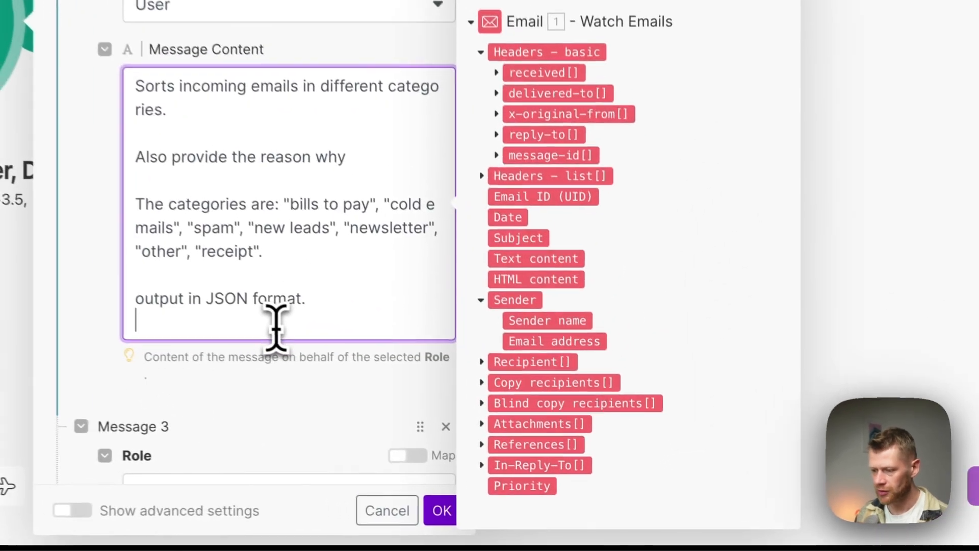
Fill a User message with the course-discount sample email and an Assistant message with JSON category "spam", reason "it's trying to sell a course".
{"action": "scroll", "coordinate": [474, 383], "scroll_direction": "down", "scroll_amount": 5}
{"action": "left_click", "coordinate": [459, 327]}
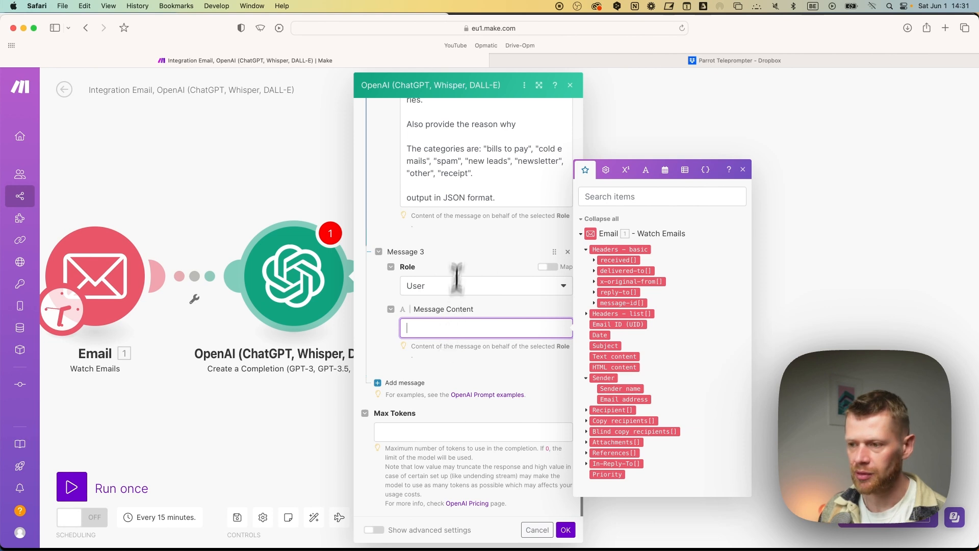
{"action": "key", "text": "super+v"}
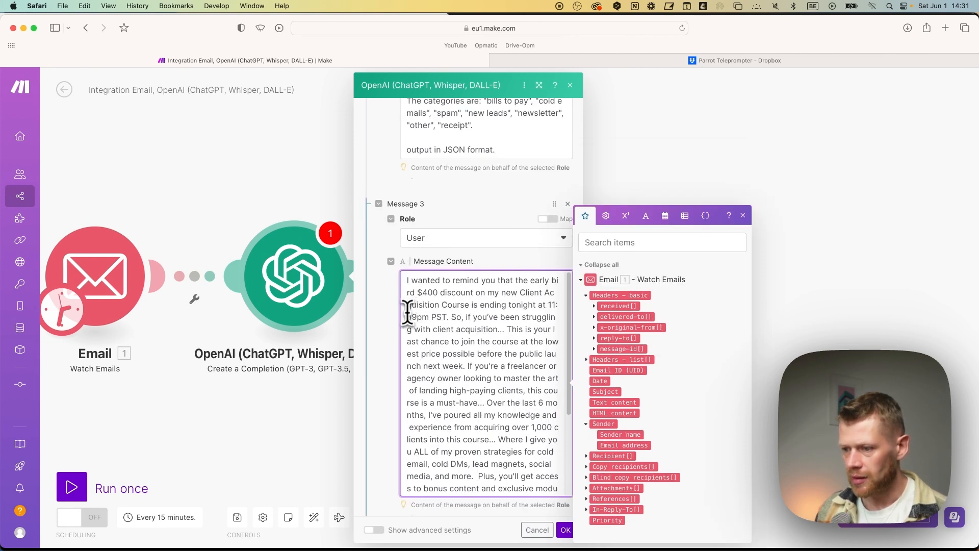
{"action": "scroll", "coordinate": [362, 312], "scroll_direction": "down", "scroll_amount": 4}
{"action": "scroll", "coordinate": [495, 321], "scroll_direction": "down", "scroll_amount": 2}
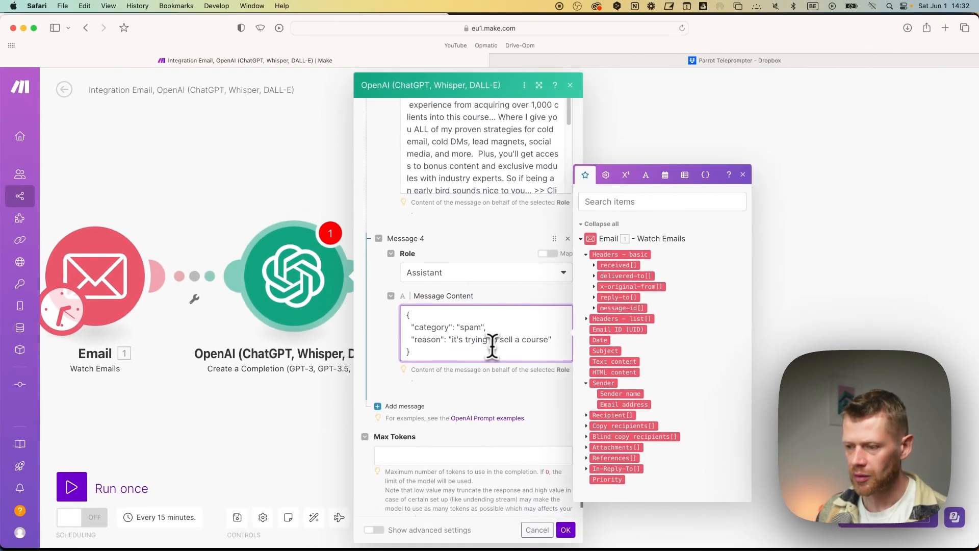
{"action": "scroll", "coordinate": [460, 357], "scroll_direction": "down", "scroll_amount": 1}
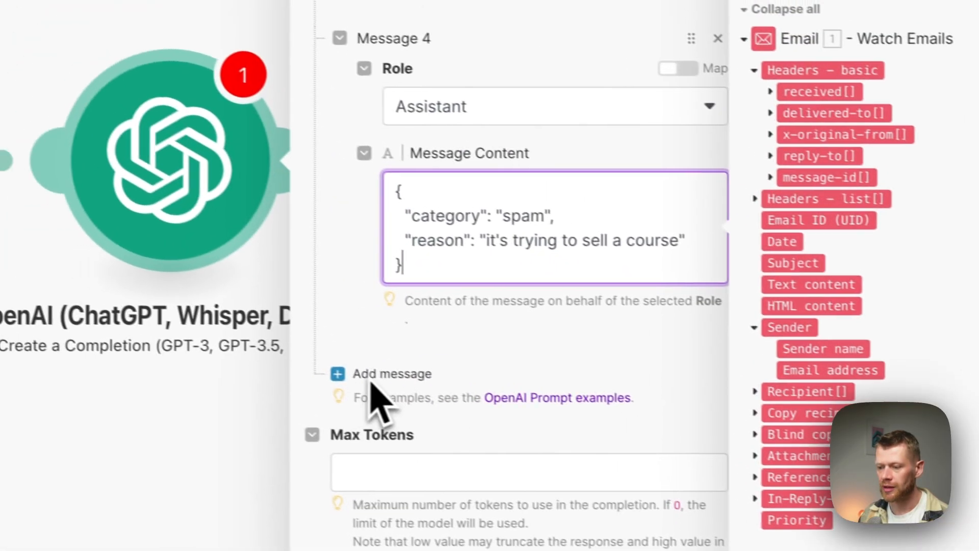
Add a User message containing the sample ACX email about audiobook earnings reports.
{"action": "left_click", "coordinate": [365, 383]}
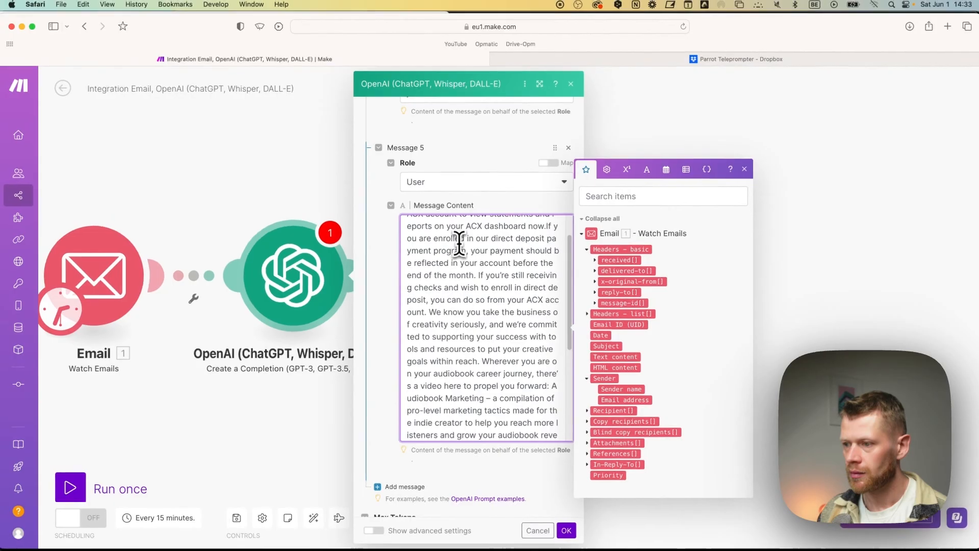
{"action": "scroll", "coordinate": [448, 311], "scroll_direction": "down", "scroll_amount": 2}
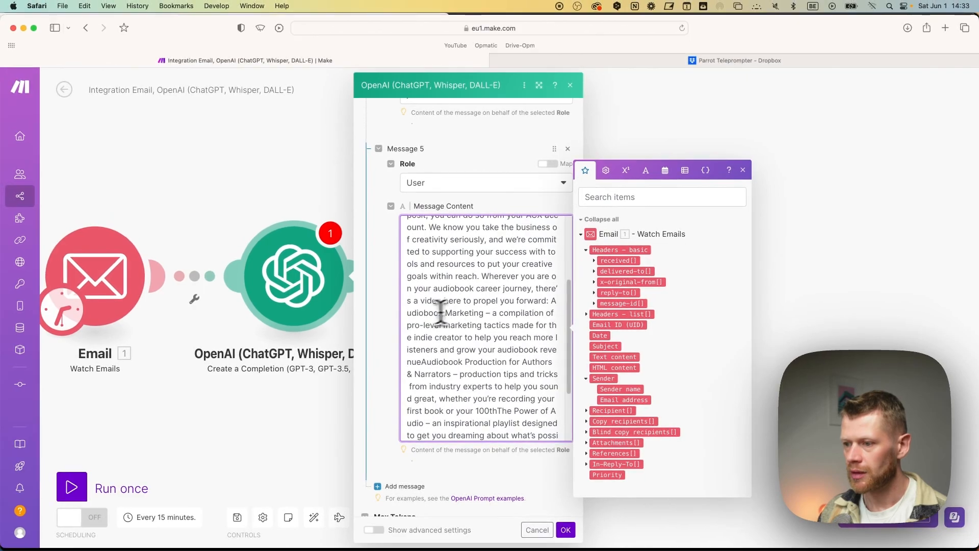
{"action": "scroll", "coordinate": [448, 311], "scroll_direction": "down", "scroll_amount": 5}
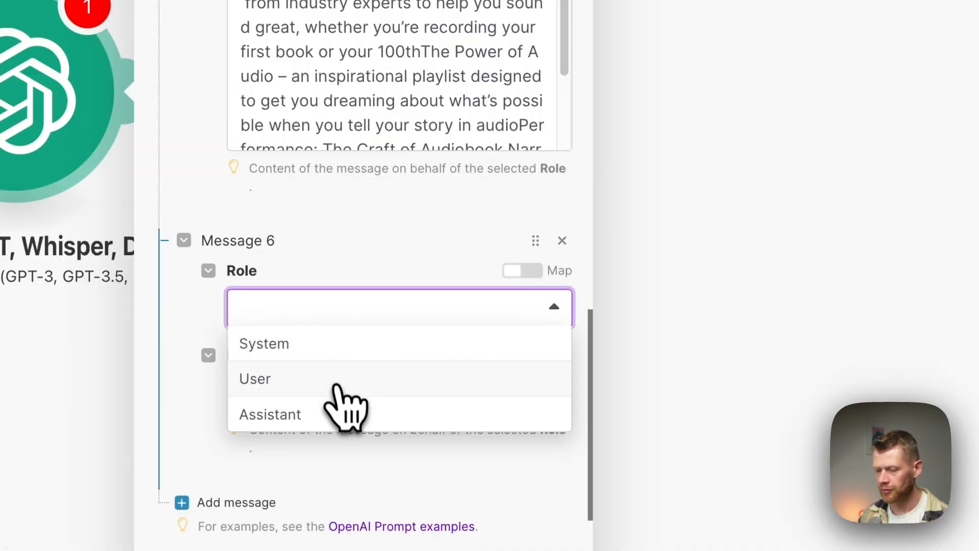
Add an Assistant reply in JSON with category "other" and reason "it's a sales report, that doesn't fit in the other categories".
{"action": "left_click", "coordinate": [339, 414]}
{"action": "left_click", "coordinate": [350, 393]}
{"action": "type", "text": "{   \"category\": \"other\",   \"reason\": \"it's a sales report, that doesn't fit in the other categories\" }"}
{"action": "scroll", "coordinate": [332, 356], "scroll_direction": "down", "scroll_amount": 1}
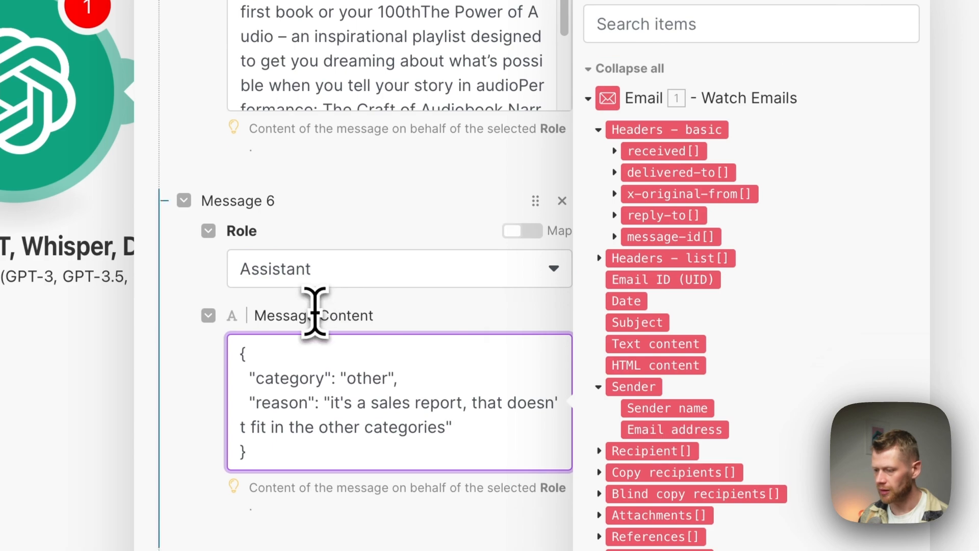
{"action": "scroll", "coordinate": [312, 345], "scroll_direction": "down", "scroll_amount": 2}
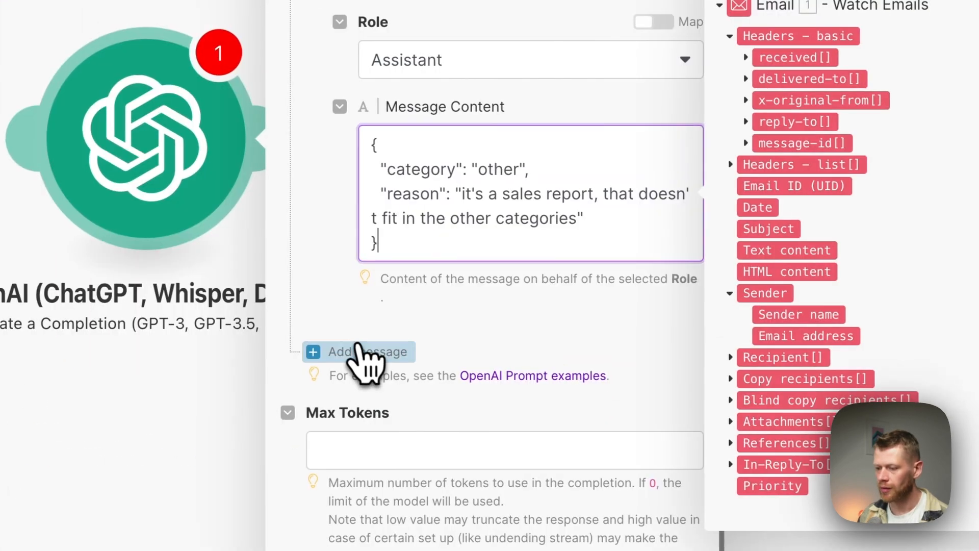
Add a User message with the LeadBooster sample email and an Assistant JSON reply with category "newsletter", reason "it's a drip campaign from Pipedrive".
{"action": "left_click", "coordinate": [227, 467]}
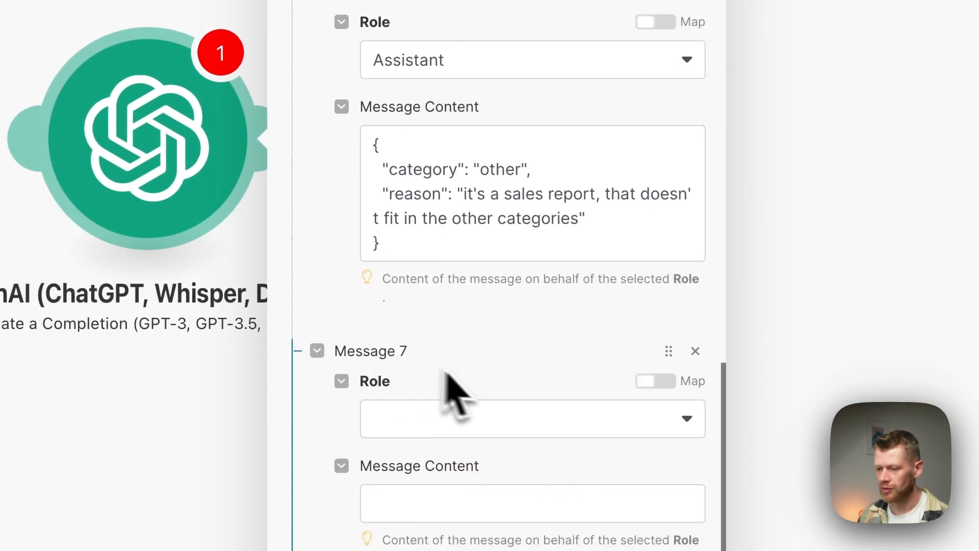
{"action": "left_click", "coordinate": [476, 425]}
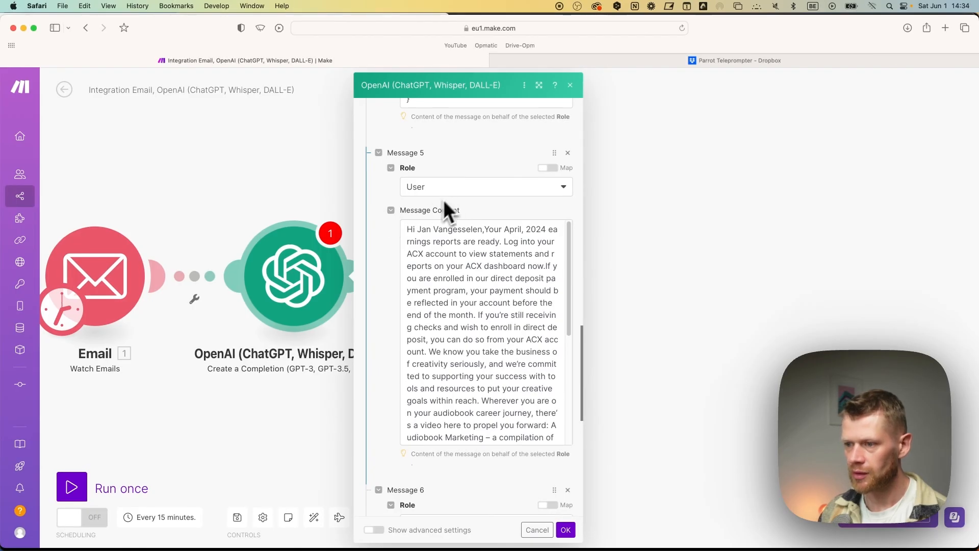
{"action": "scroll", "coordinate": [426, 252], "scroll_direction": "down", "scroll_amount": 1}
{"action": "scroll", "coordinate": [432, 229], "scroll_direction": "down", "scroll_amount": 10}
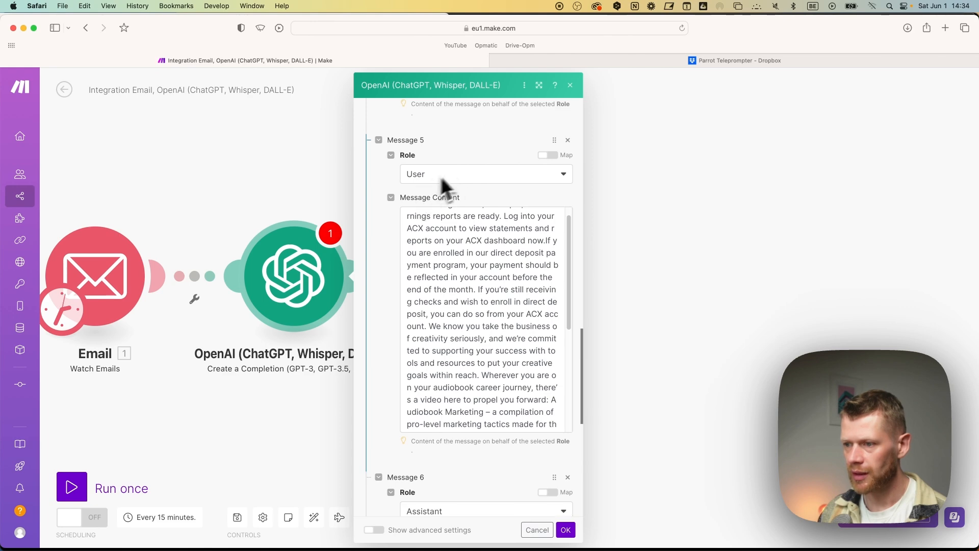
{"action": "scroll", "coordinate": [398, 294], "scroll_direction": "down", "scroll_amount": 1}
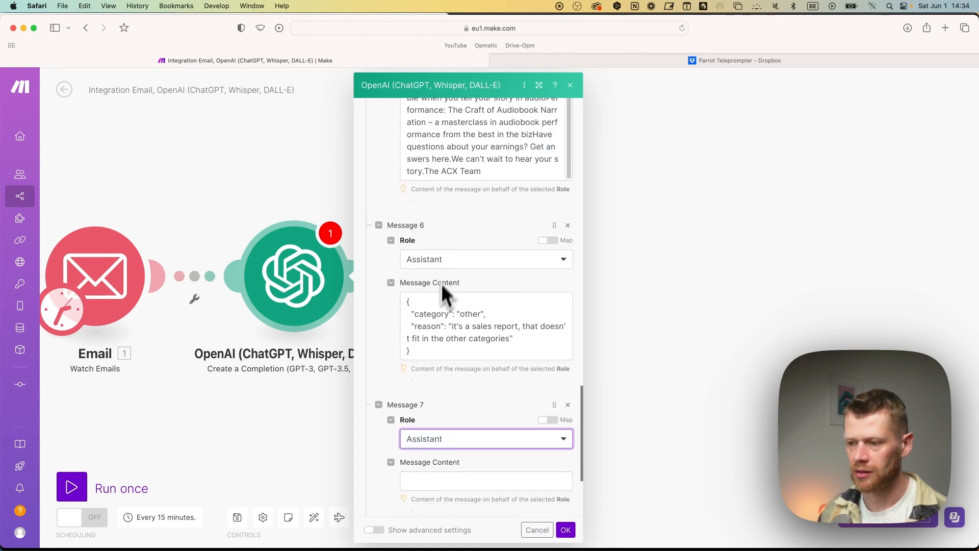
{"action": "left_click", "coordinate": [482, 438]}
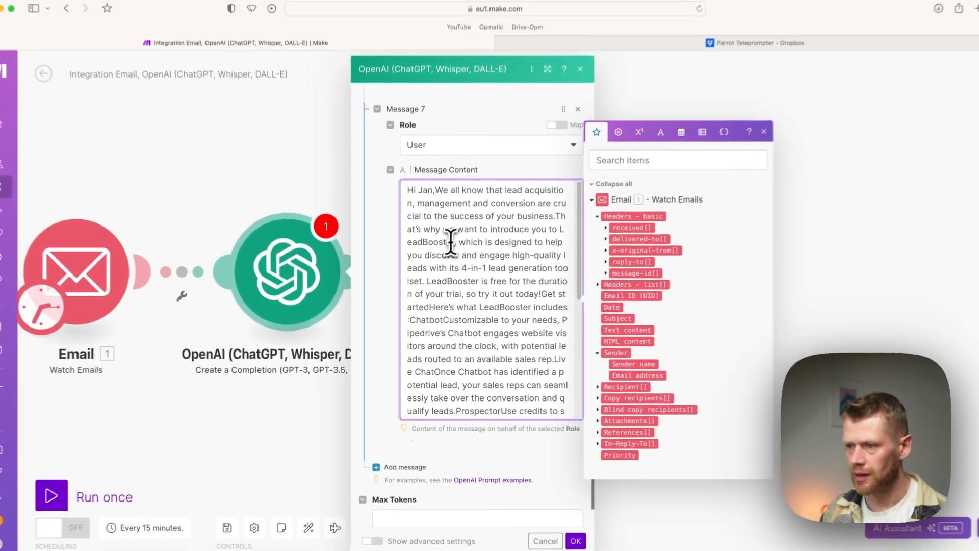
{"action": "scroll", "coordinate": [407, 183], "scroll_direction": "down", "scroll_amount": 3}
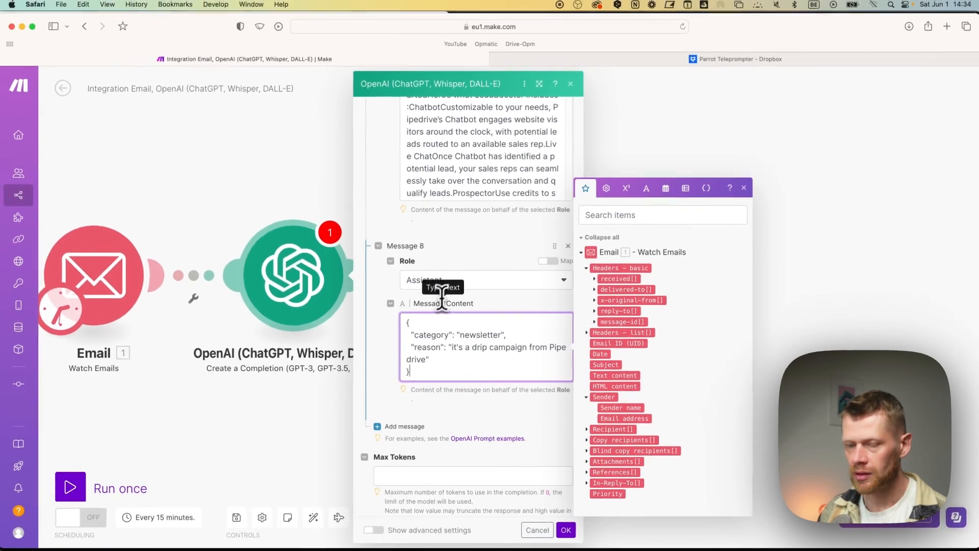
{"action": "scroll", "coordinate": [469, 351], "scroll_direction": "down", "scroll_amount": 2}
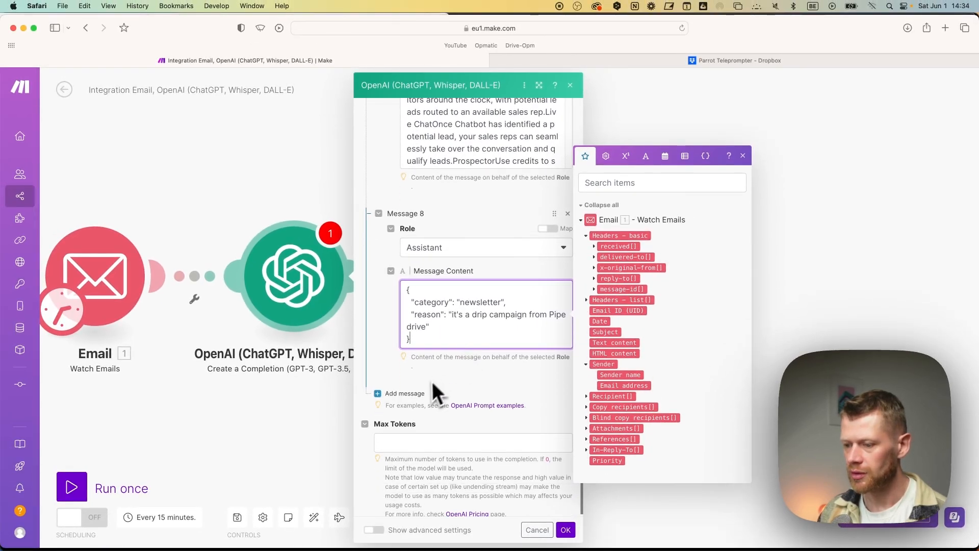
Add a User message with the Shopify store sale pitch and an Assistant JSON reply with category "cold email" and reason that it proposes an offer.
{"action": "left_click", "coordinate": [430, 389]}
{"action": "left_click", "coordinate": [452, 380]}
{"action": "type", "text": "Hello Jan! Theoretically, if we could sell your shopify store for cash in the next 22 days - would you be open to a quick conversation? Trying us out is completely free, no strings attached, & we've sold over two hundred stores similar to yours."}
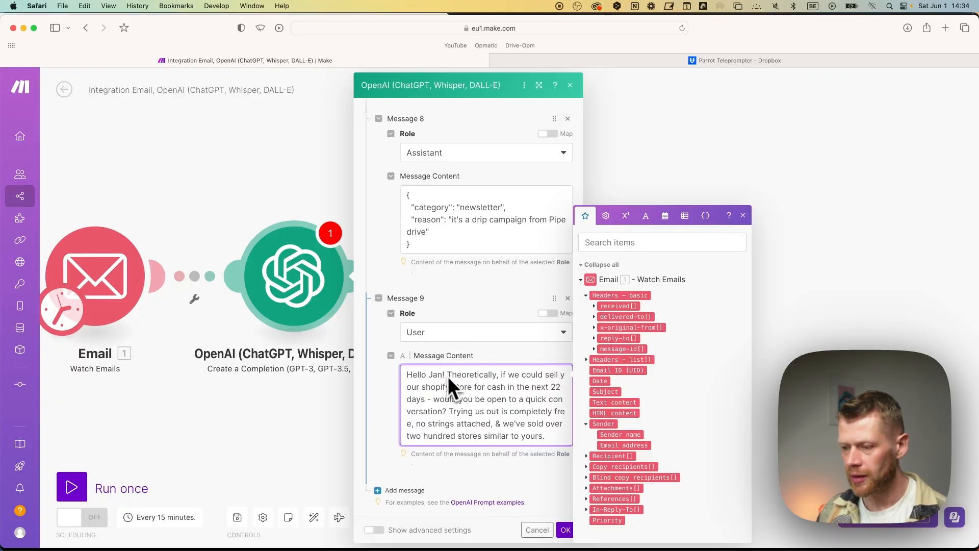
{"action": "scroll", "coordinate": [448, 376], "scroll_direction": "down", "scroll_amount": 2}
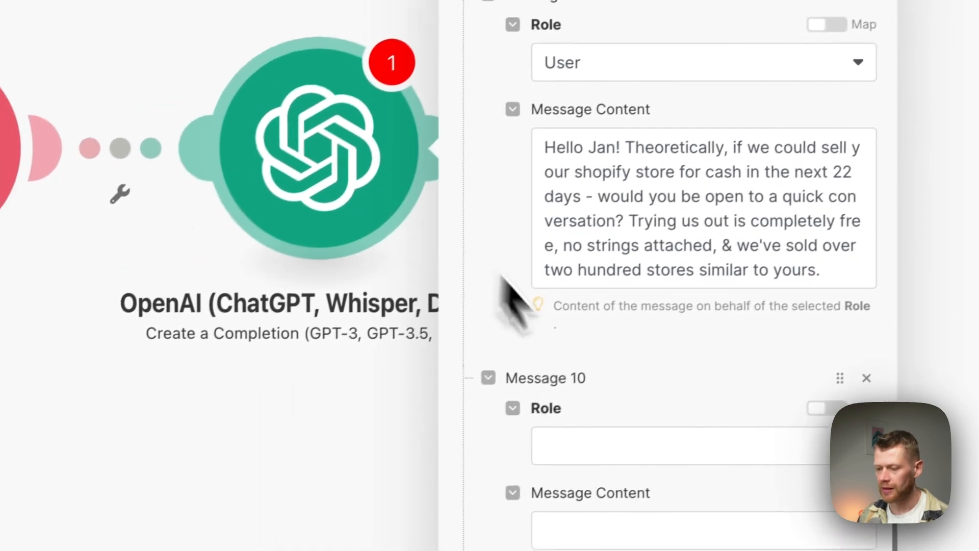
{"action": "scroll", "coordinate": [655, 463], "scroll_direction": "down", "scroll_amount": 4}
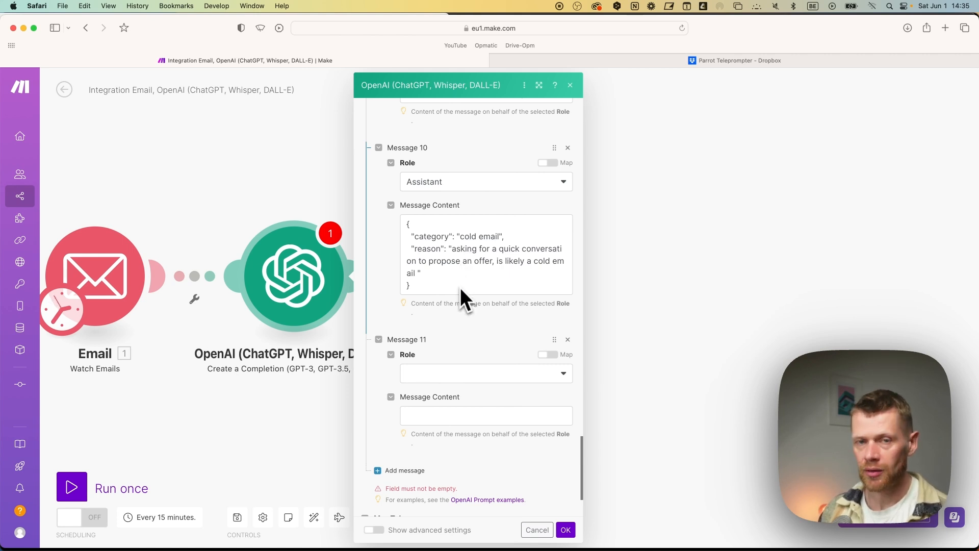
Give Message 11 the User role and map the watched email's Text content into its content.
{"action": "left_click", "coordinate": [462, 372]}
{"action": "left_click", "coordinate": [460, 413]}
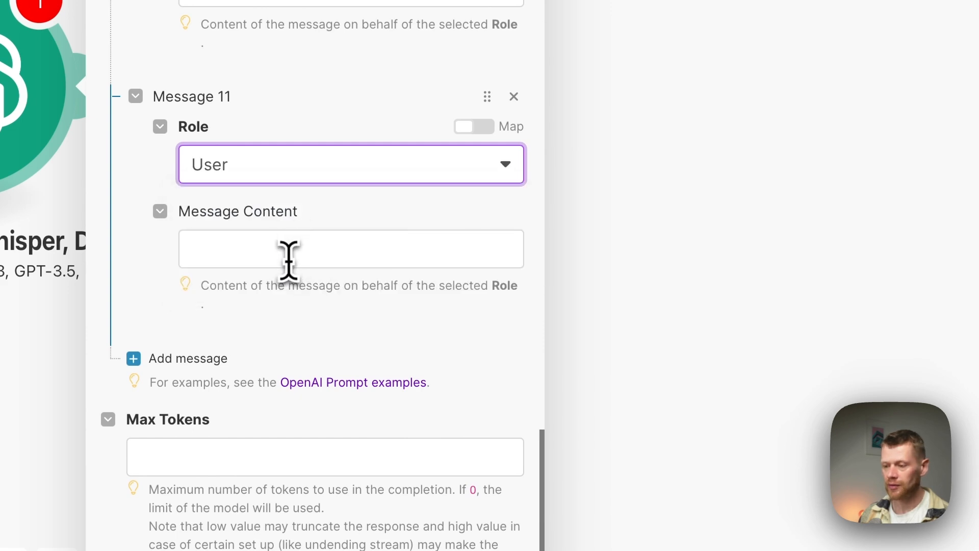
{"action": "left_click", "coordinate": [288, 257]}
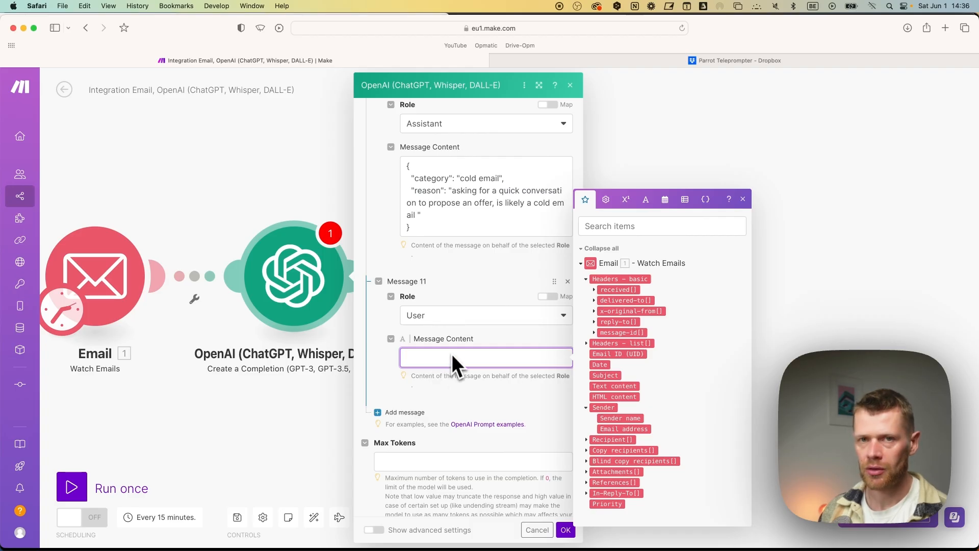
{"action": "left_click", "coordinate": [610, 387]}
Limit the completion to 200 max tokens and save the OpenAI module settings.
{"action": "left_click", "coordinate": [497, 467]}
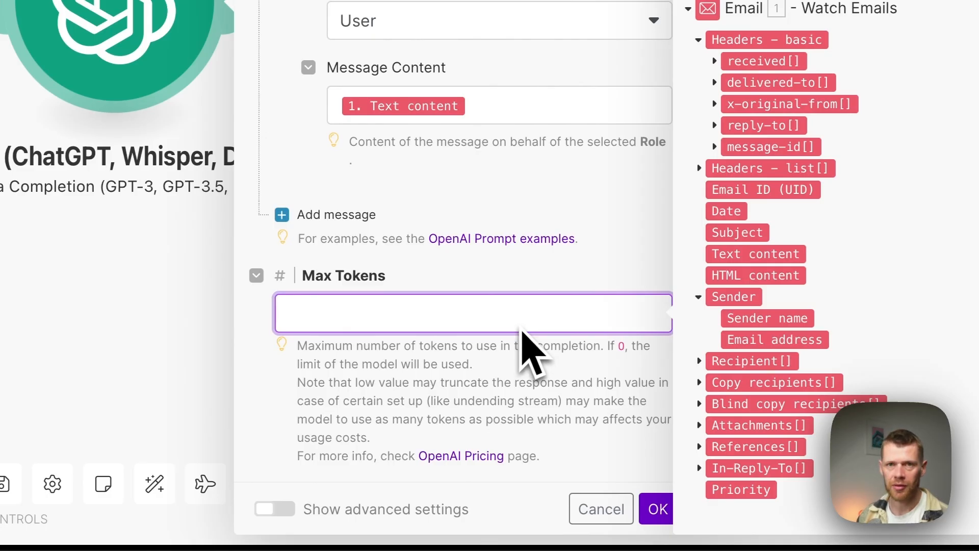
{"action": "type", "text": "200"}
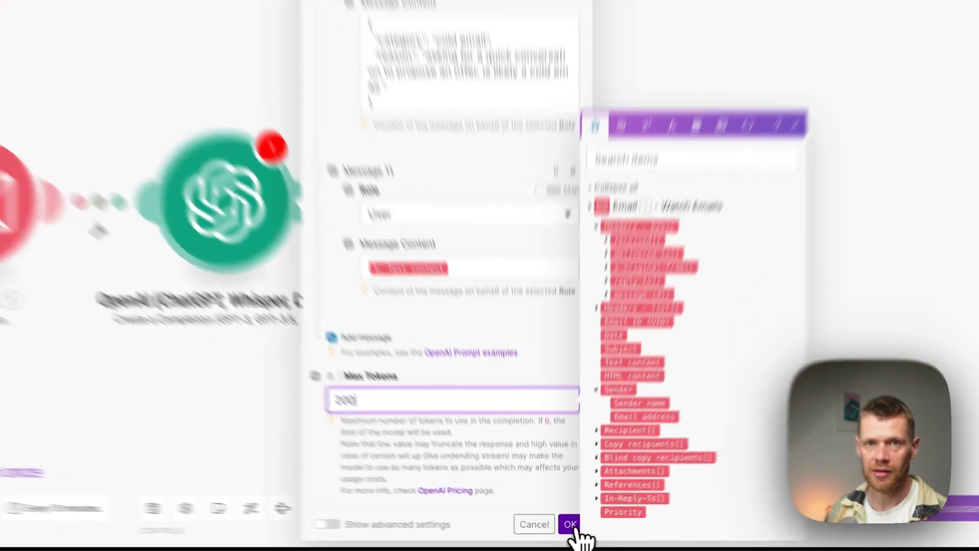
{"action": "left_click", "coordinate": [569, 533]}
Add a Parse JSON module directly after the OpenAI completion module.
{"action": "left_click", "coordinate": [358, 276]}
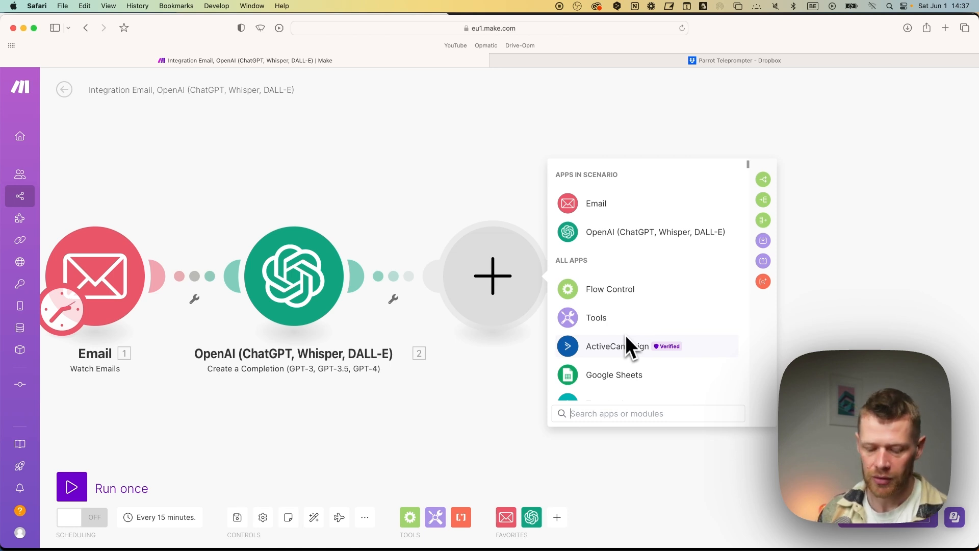
{"action": "type", "text": "jso"}
{"action": "key", "text": "BackSpace"}
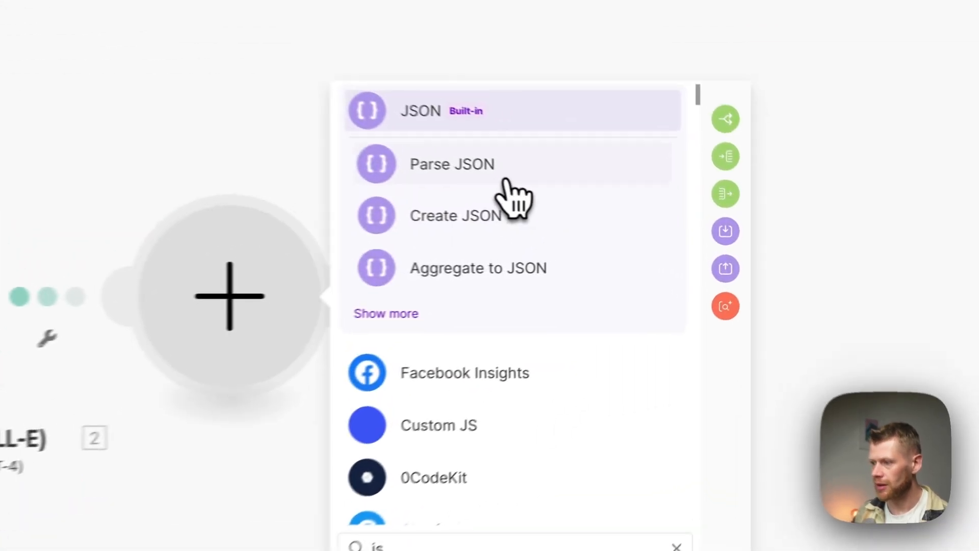
{"action": "left_click", "coordinate": [637, 206]}
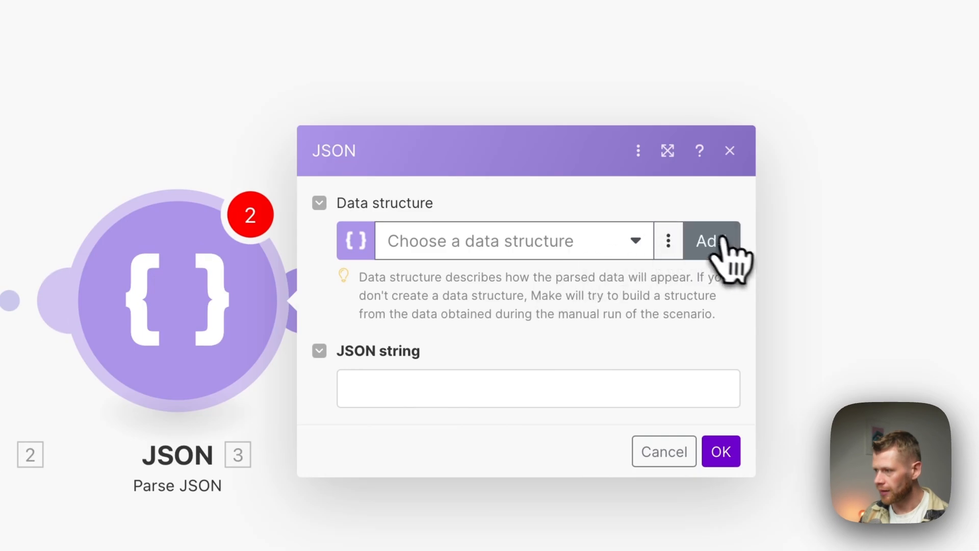
Begin generating a data structure for the JSON module and copy a sample JSON reply from the OpenAI module's messages.
{"action": "left_click", "coordinate": [734, 245]}
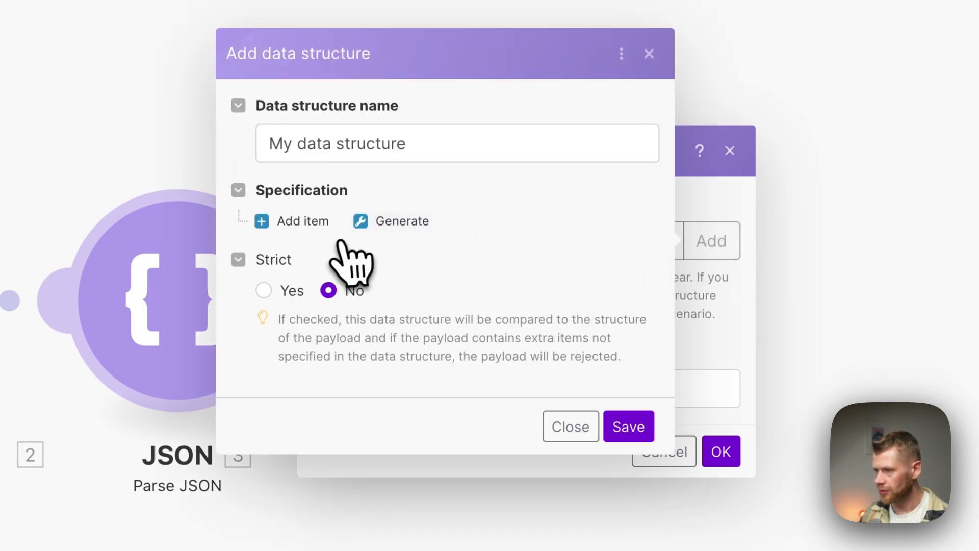
{"action": "left_click", "coordinate": [401, 225]}
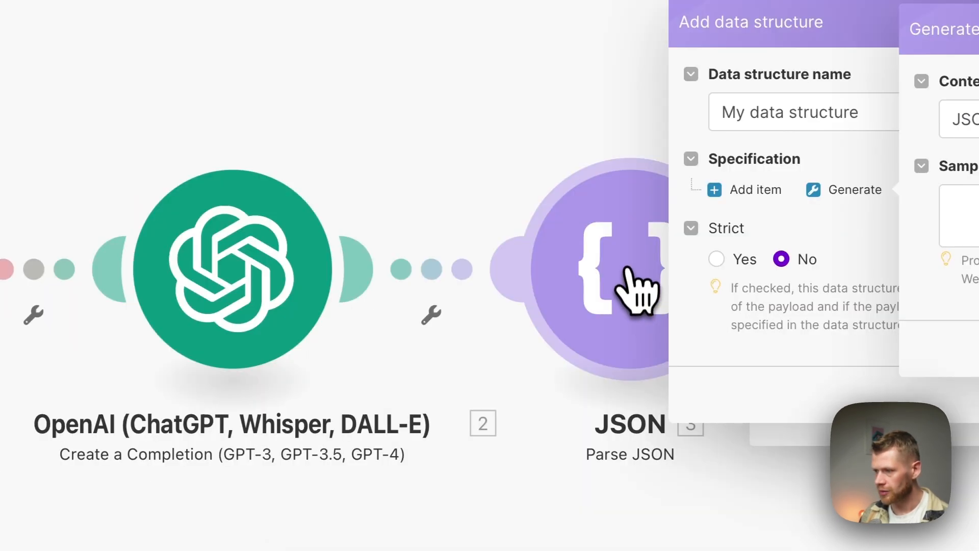
{"action": "scroll", "coordinate": [623, 360], "scroll_direction": "down", "scroll_amount": 10}
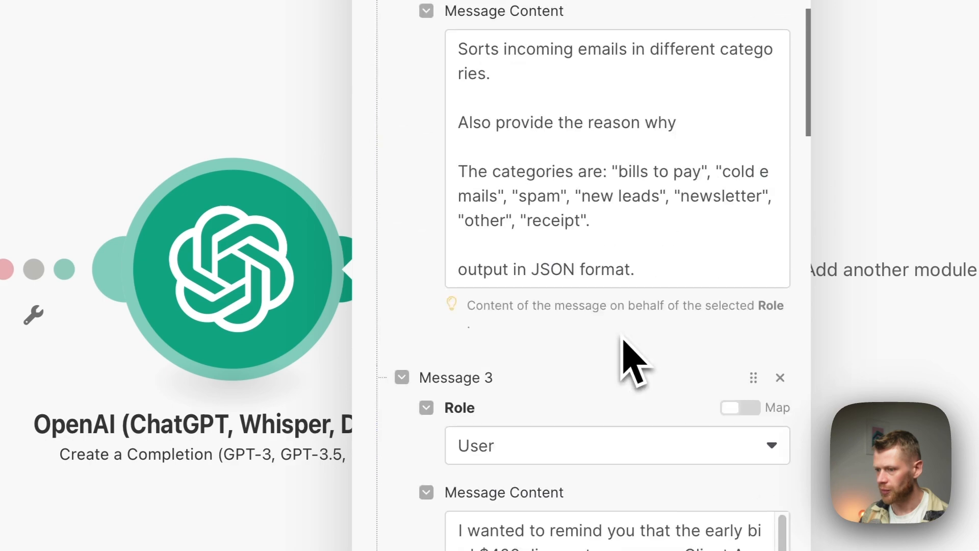
{"action": "scroll", "coordinate": [607, 422], "scroll_direction": "down", "scroll_amount": 10}
{"action": "left_click", "coordinate": [591, 433]}
{"action": "key", "text": "ctrl+a"}
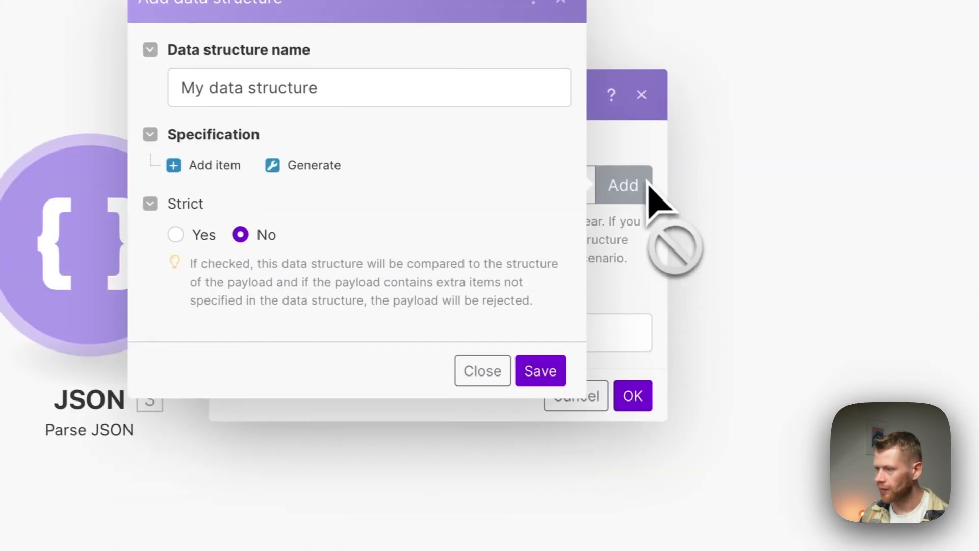
Generate and save the data structure from the copied JSON sample, and map the OpenAI Choices message content as the JSON string.
{"action": "left_click", "coordinate": [295, 166]}
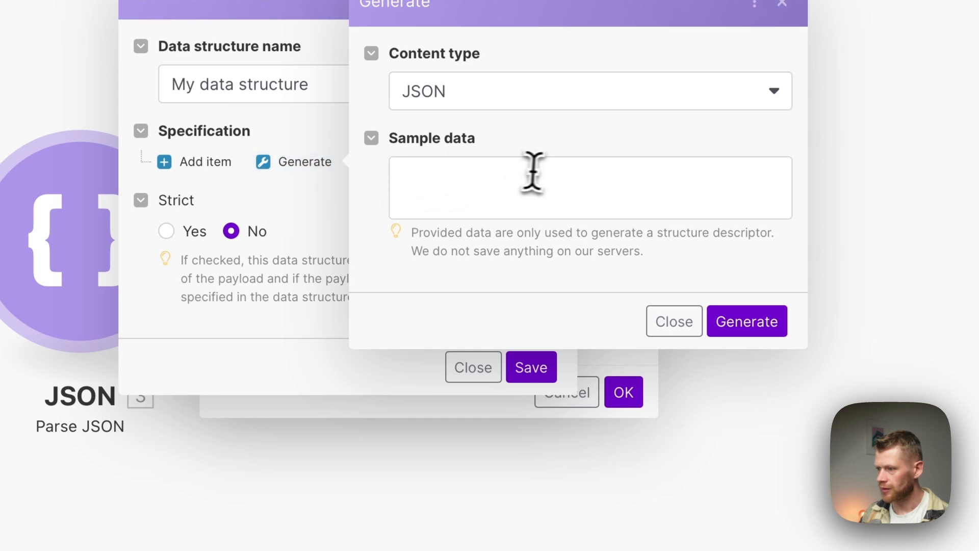
{"action": "left_click", "coordinate": [541, 172]}
{"action": "key", "text": "ctrl+v"}
{"action": "left_click", "coordinate": [746, 322]}
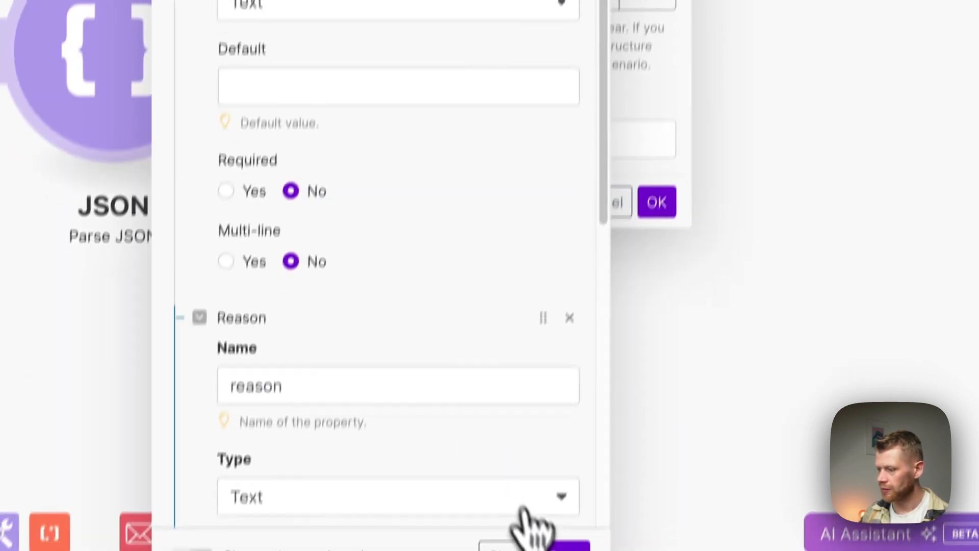
{"action": "left_click", "coordinate": [563, 549]}
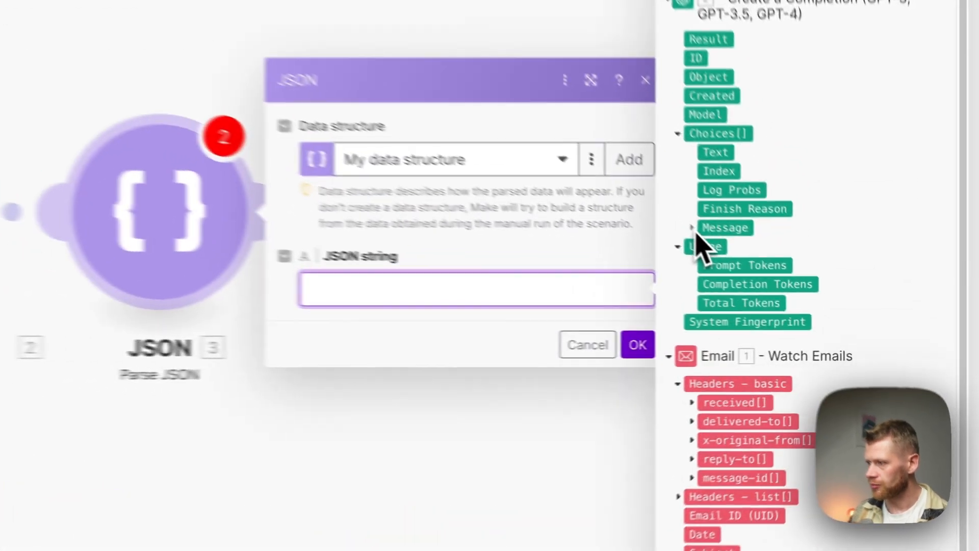
{"action": "left_click", "coordinate": [799, 285]}
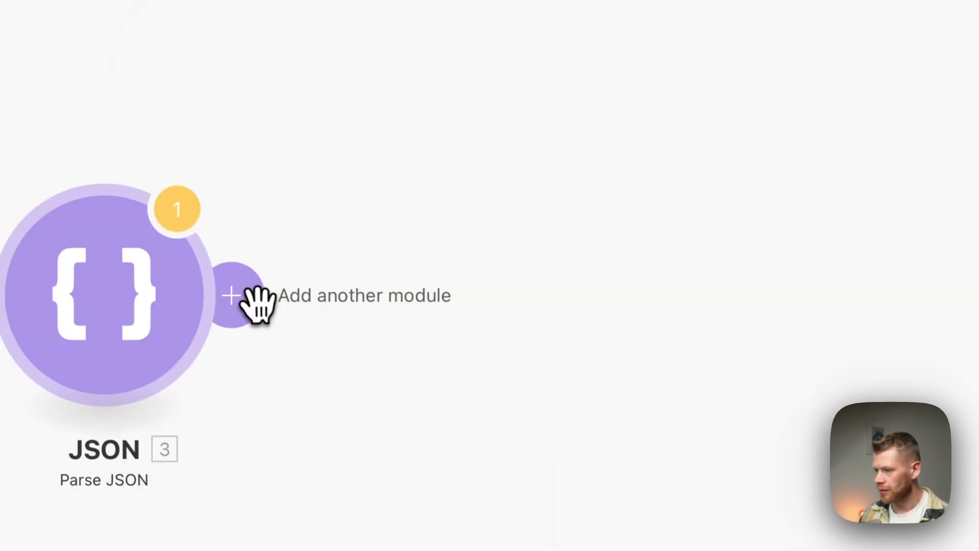
Add an Email module with the Move an Email action after the Parse JSON module.
{"action": "left_click", "coordinate": [258, 303]}
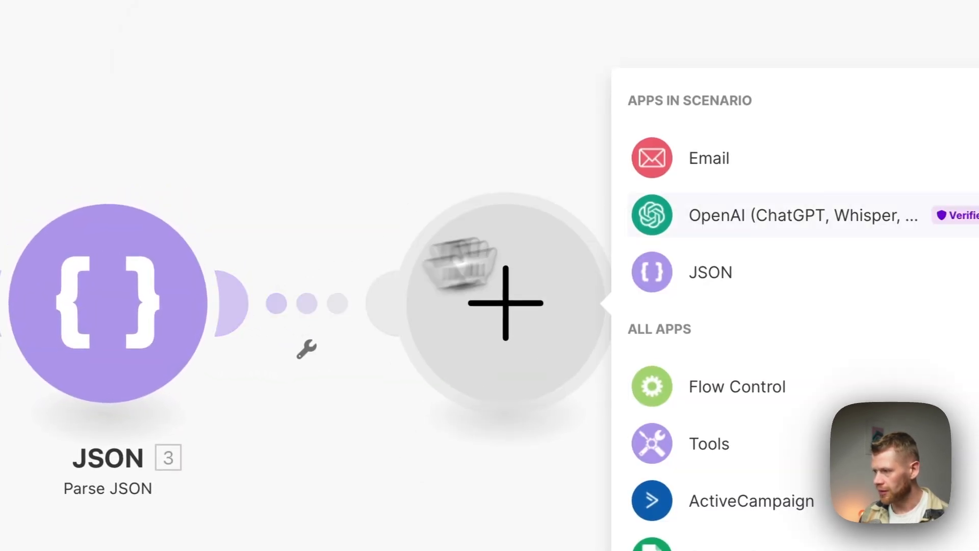
{"action": "left_click", "coordinate": [628, 153]}
{"action": "scroll", "coordinate": [627, 219], "scroll_direction": "down", "scroll_amount": 2}
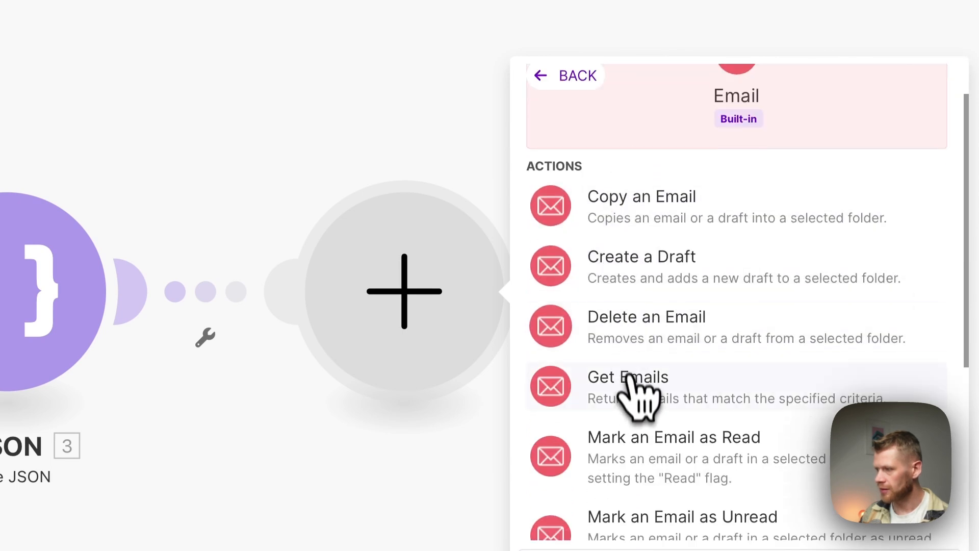
{"action": "scroll", "coordinate": [653, 439], "scroll_direction": "down", "scroll_amount": 4}
{"action": "left_click", "coordinate": [656, 453]}
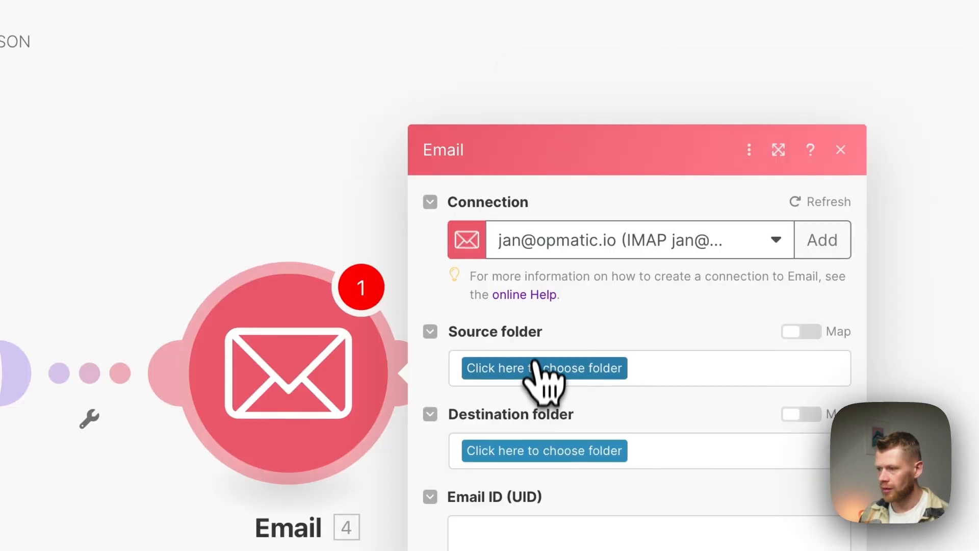
Set the source folder to INBOX and map the watched email's first message-id header as the Email ID (UID).
{"action": "left_click", "coordinate": [536, 367]}
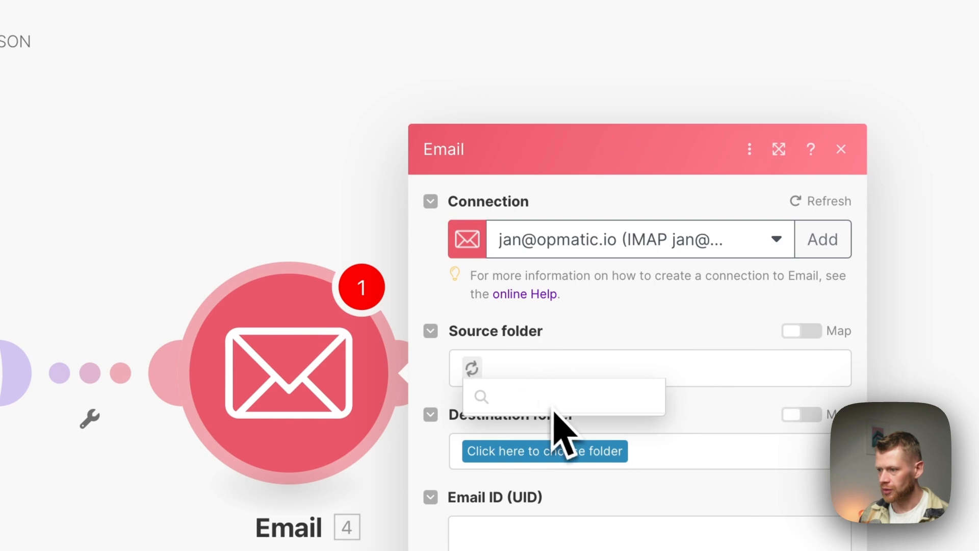
{"action": "left_click", "coordinate": [573, 437]}
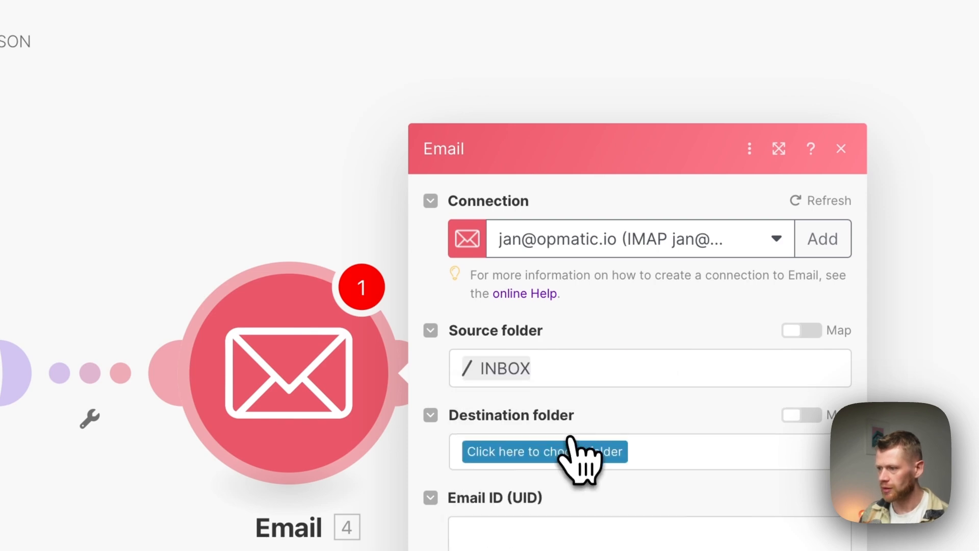
{"action": "left_click", "coordinate": [650, 533]}
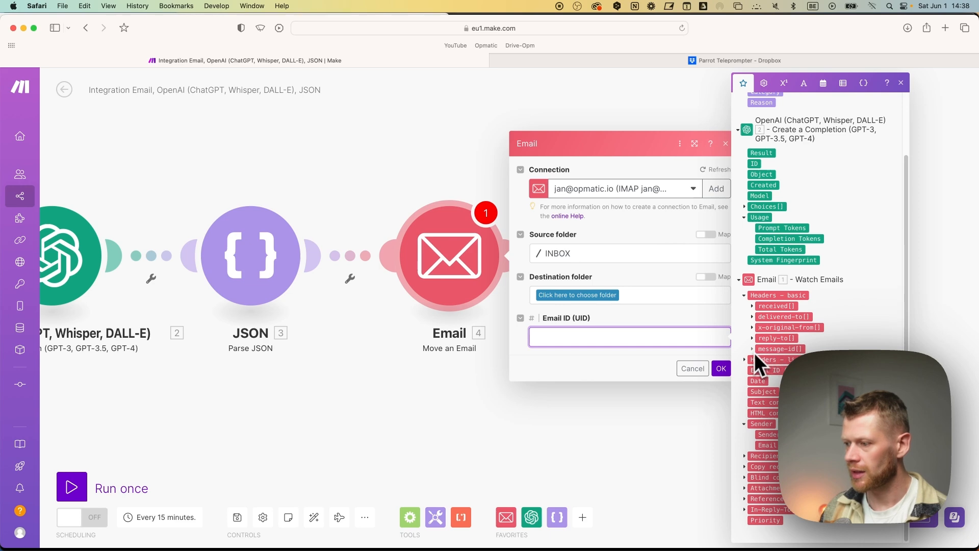
{"action": "left_click", "coordinate": [752, 349]}
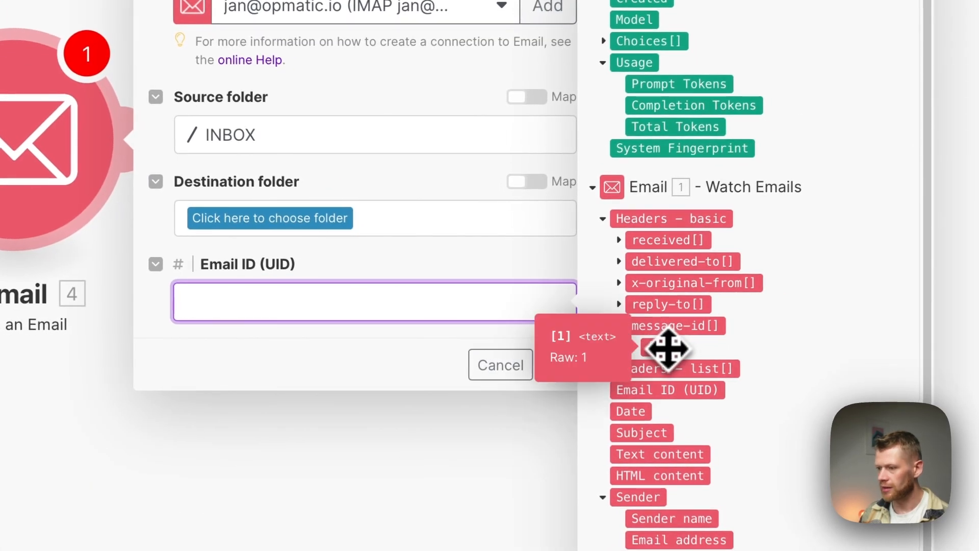
{"action": "left_click", "coordinate": [667, 348]}
Choose Receipts as the destination folder and check its mapped folder path.
{"action": "left_click", "coordinate": [308, 219]}
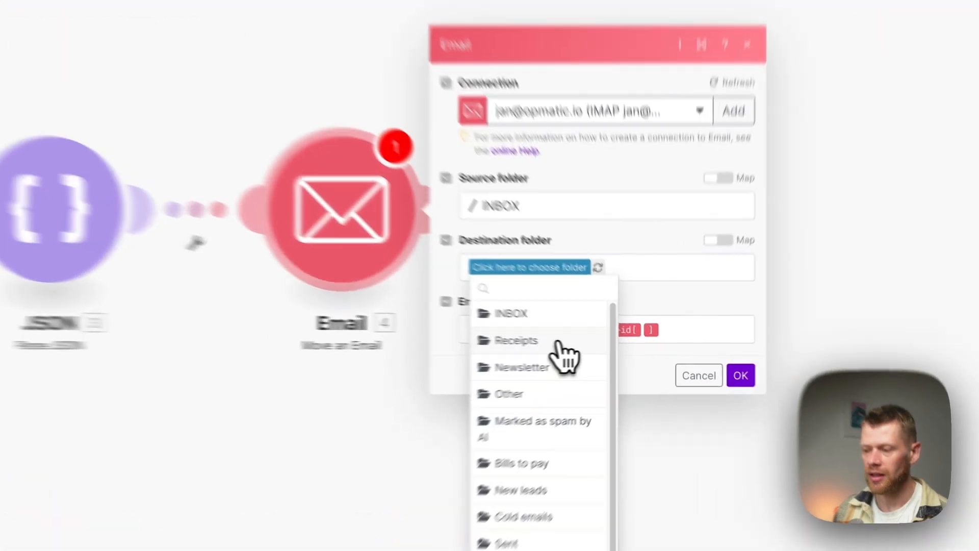
{"action": "left_click", "coordinate": [597, 346]}
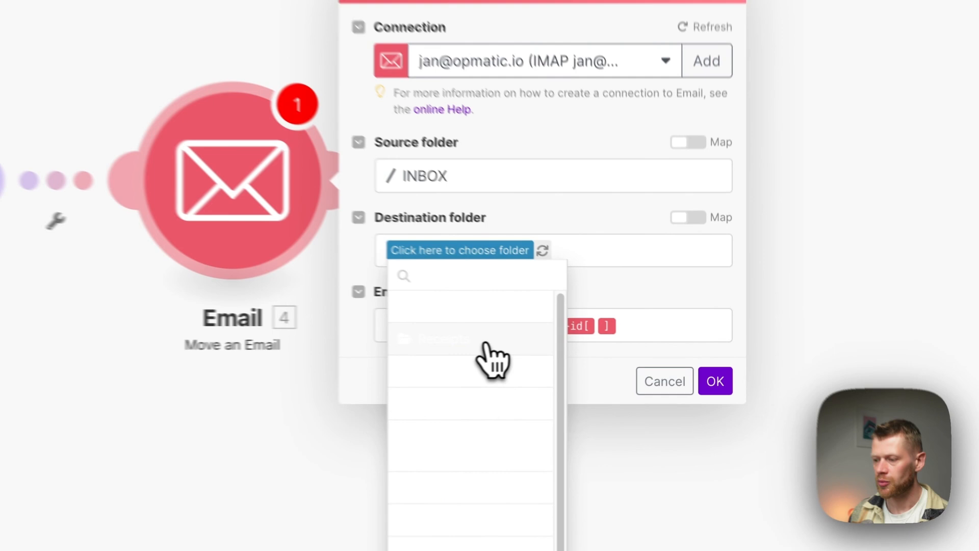
{"action": "left_click", "coordinate": [591, 346]}
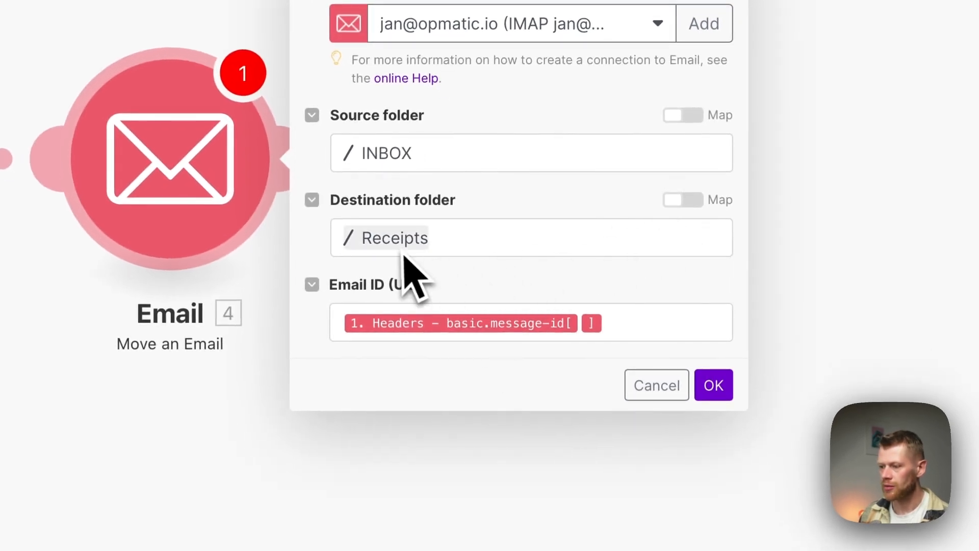
{"action": "left_click", "coordinate": [682, 200]}
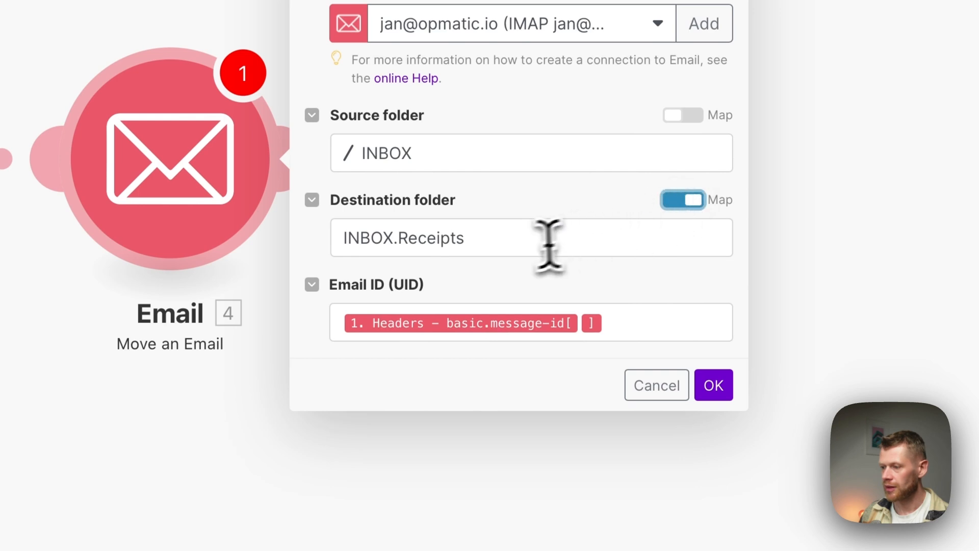
{"action": "left_click", "coordinate": [521, 252]}
{"action": "left_click_drag", "start_coordinate": [332, 253], "coordinate": [599, 242]}
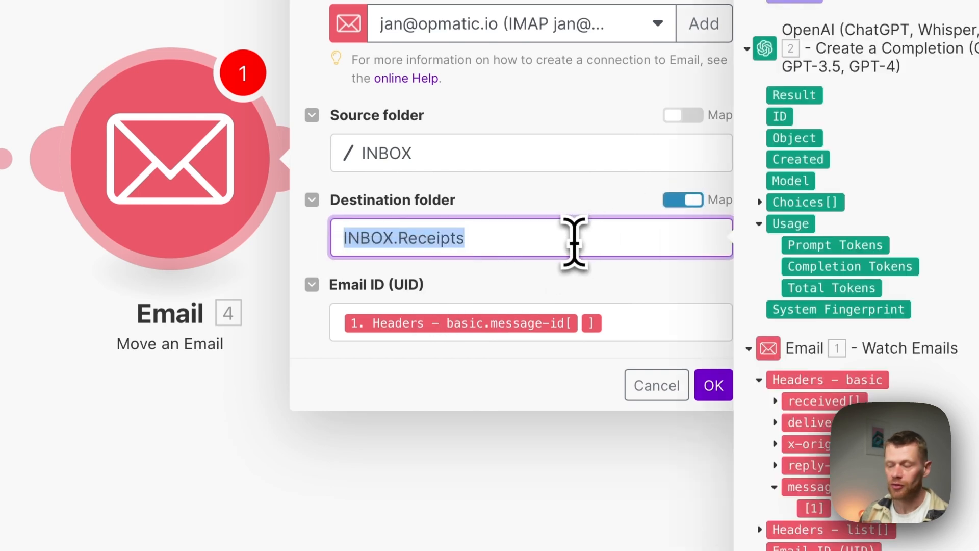
{"action": "left_click", "coordinate": [558, 240]}
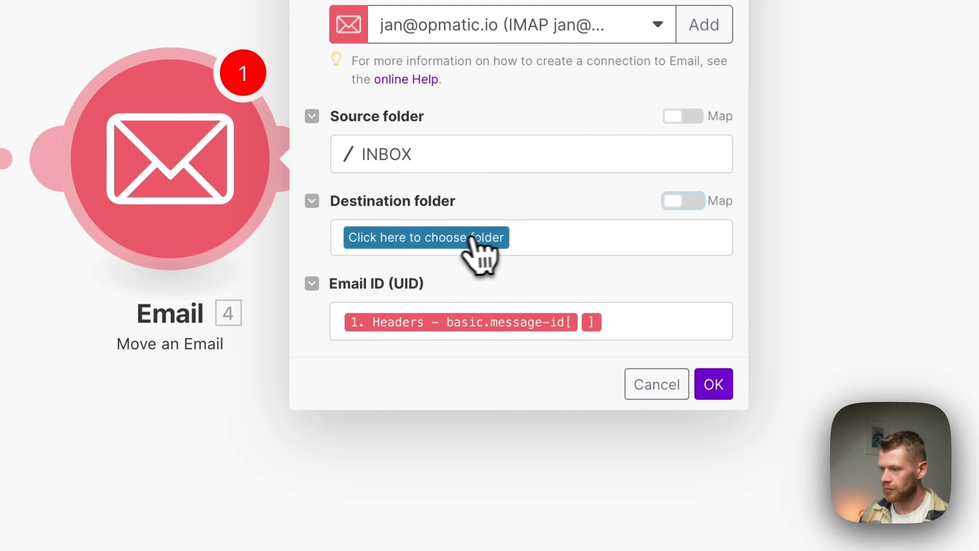
Choose Newsletter as the destination folder, enable mapping for the field and copy the path INBOX.Newsletter.
{"action": "left_click", "coordinate": [472, 240]}
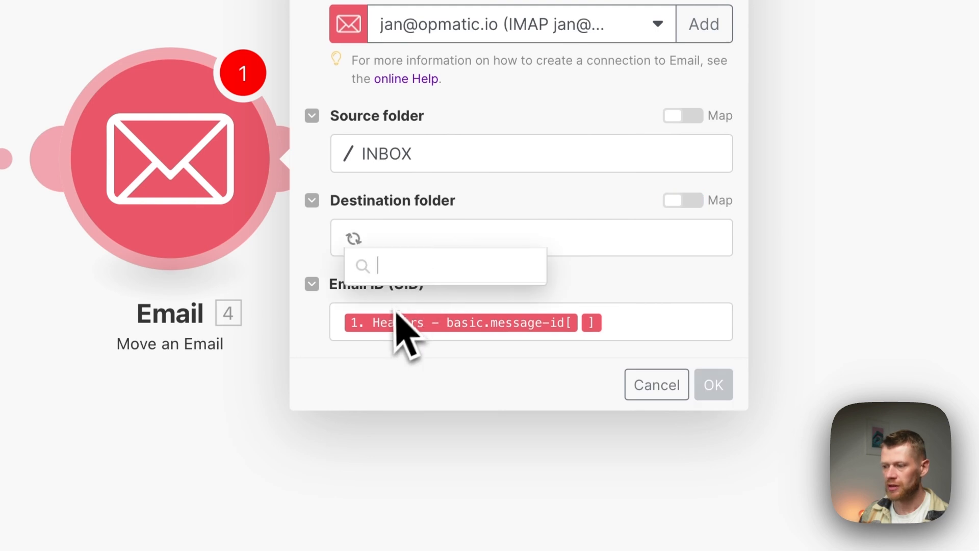
{"action": "left_click", "coordinate": [423, 380]}
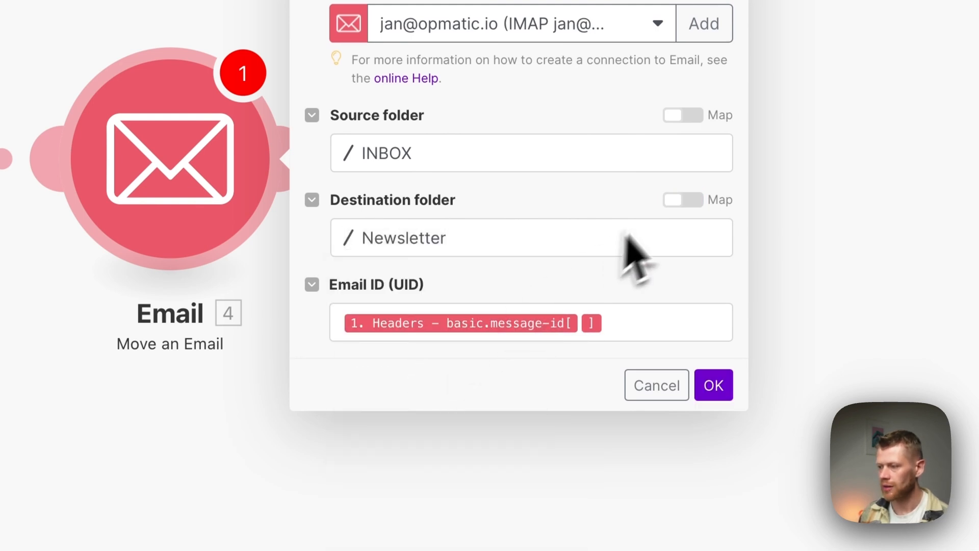
{"action": "left_click", "coordinate": [683, 199]}
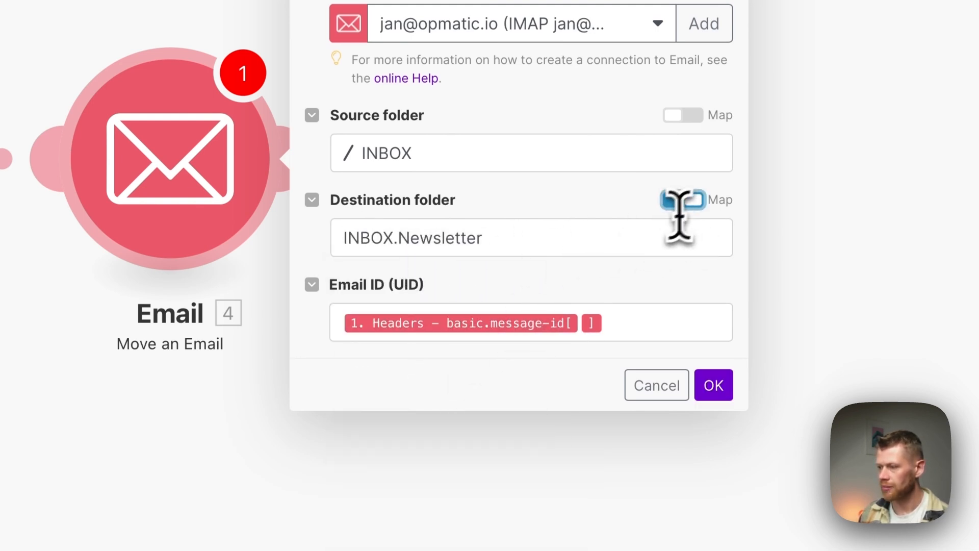
{"action": "left_click_drag", "start_coordinate": [527, 238], "coordinate": [312, 243]}
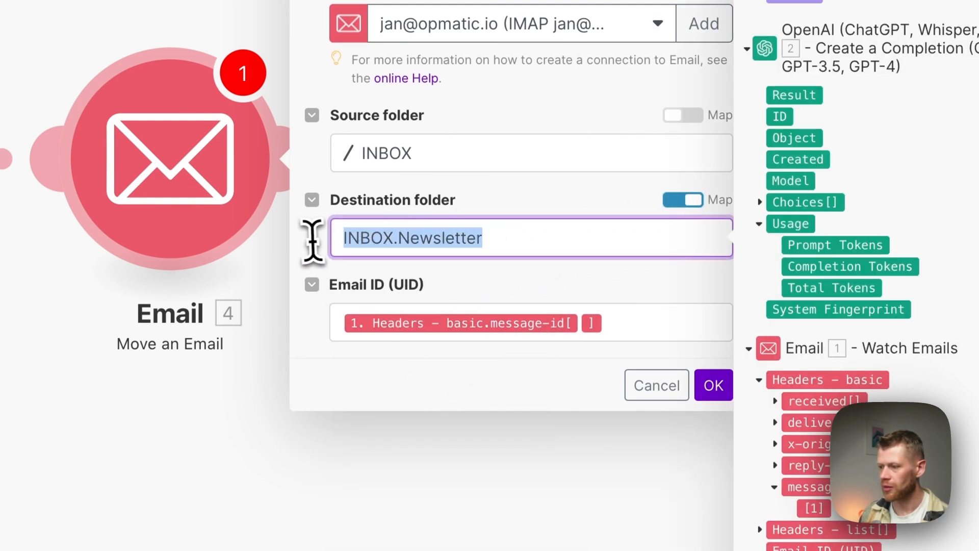
{"action": "left_click", "coordinate": [443, 252]}
{"action": "triple_click", "coordinate": [496, 237]}
{"action": "key", "text": "super+c"}
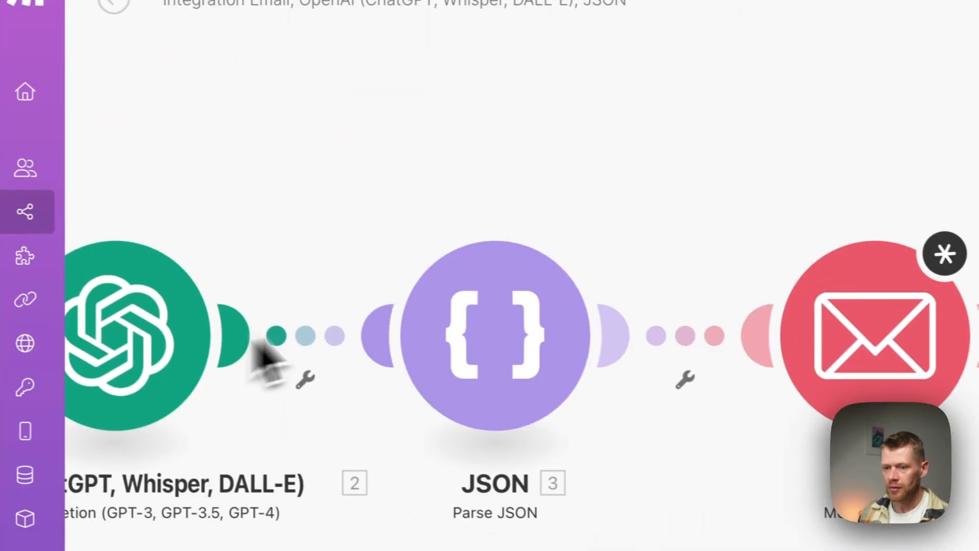
Insert a switch function in the Move an Email destination folder with the parsed JSON Category as its expression.
{"action": "left_click_drag", "start_coordinate": [260, 337], "coordinate": [661, 232]}
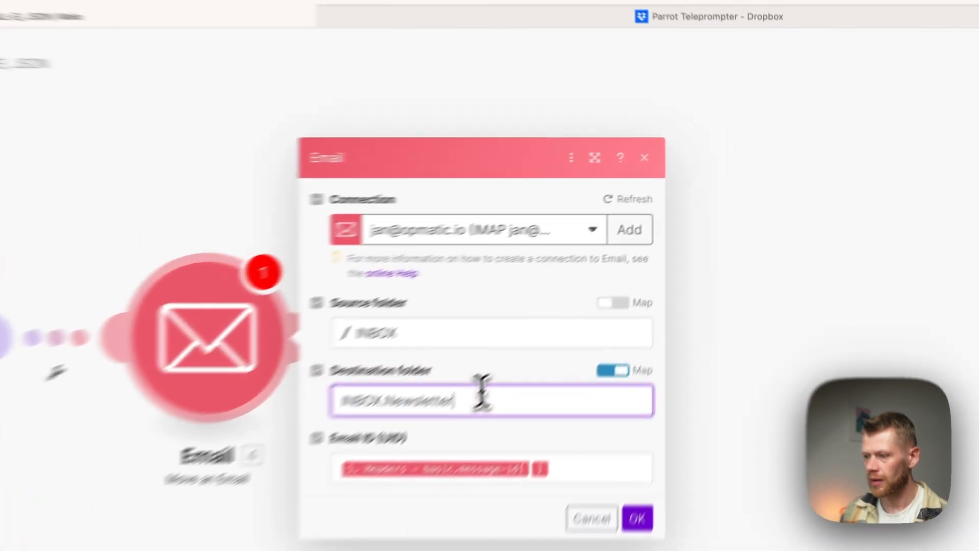
{"action": "left_click", "coordinate": [586, 301]}
{"action": "left_click", "coordinate": [731, 237]}
{"action": "left_click", "coordinate": [721, 292]}
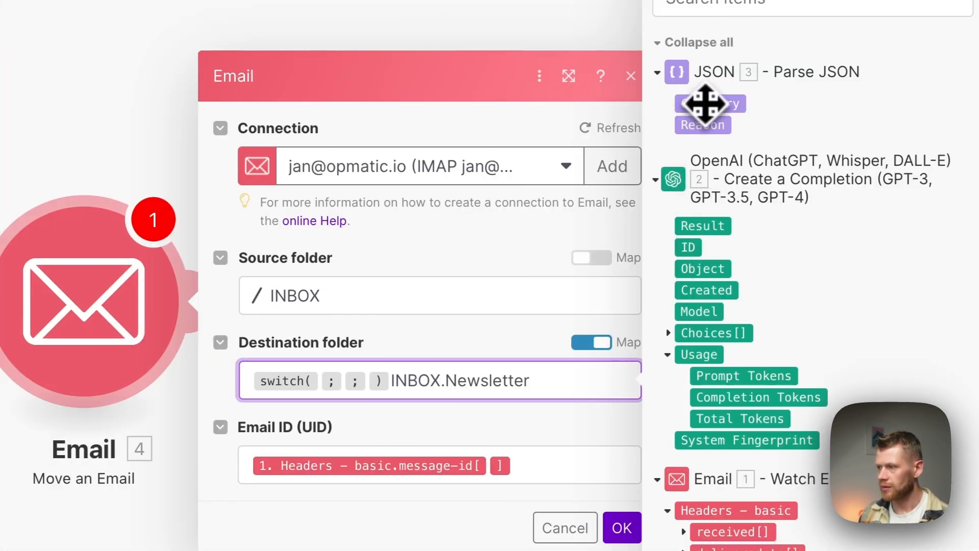
{"action": "left_click", "coordinate": [714, 102]}
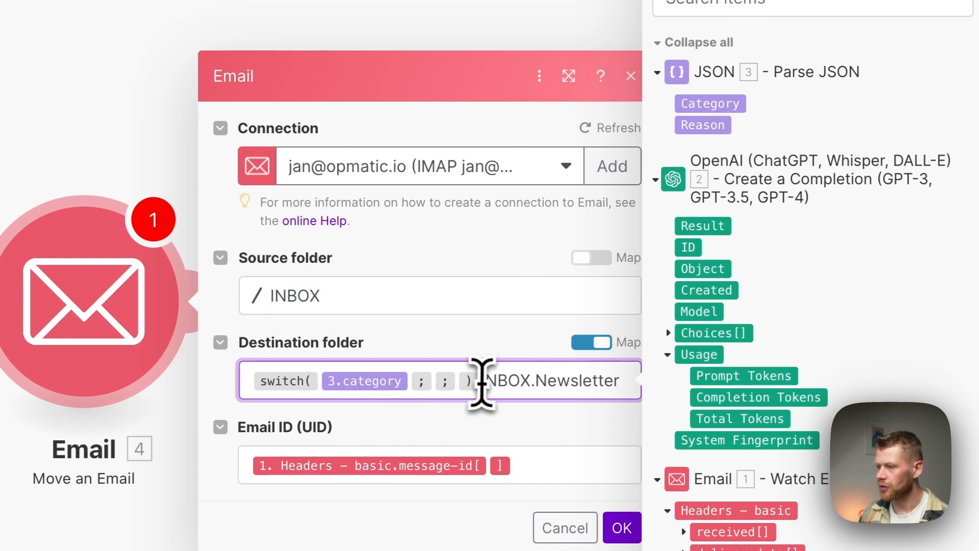
Remove the loose INBOX.Newsletter text after the switch function and make the value "newsletter" return INBOX.Newsletter.
{"action": "left_click_drag", "start_coordinate": [482, 382], "coordinate": [617, 380]}
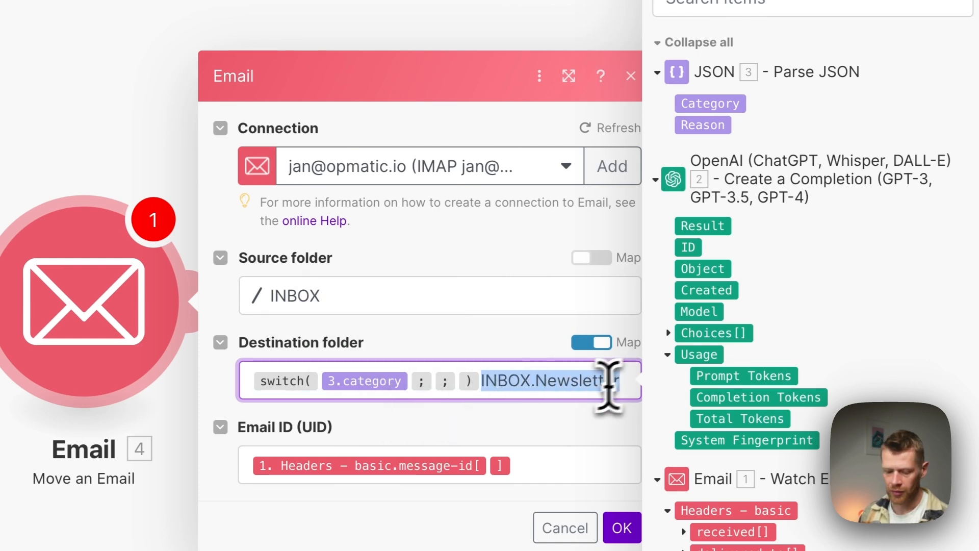
{"action": "key", "text": "BackSpace"}
{"action": "left_click", "coordinate": [440, 388]}
{"action": "type", "text": "news"}
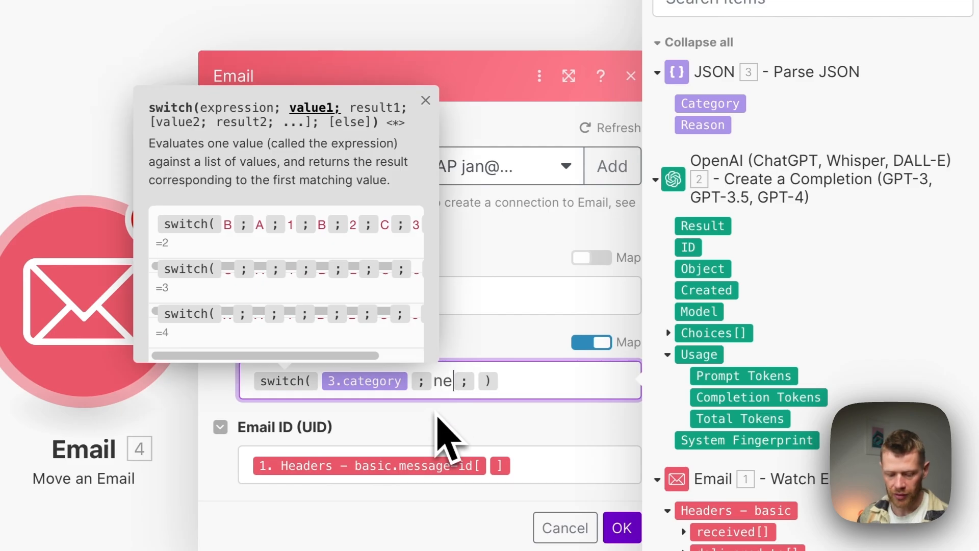
{"action": "type", "text": "letter"}
{"action": "key", "text": "Right"}
{"action": "key", "text": "super+v"}
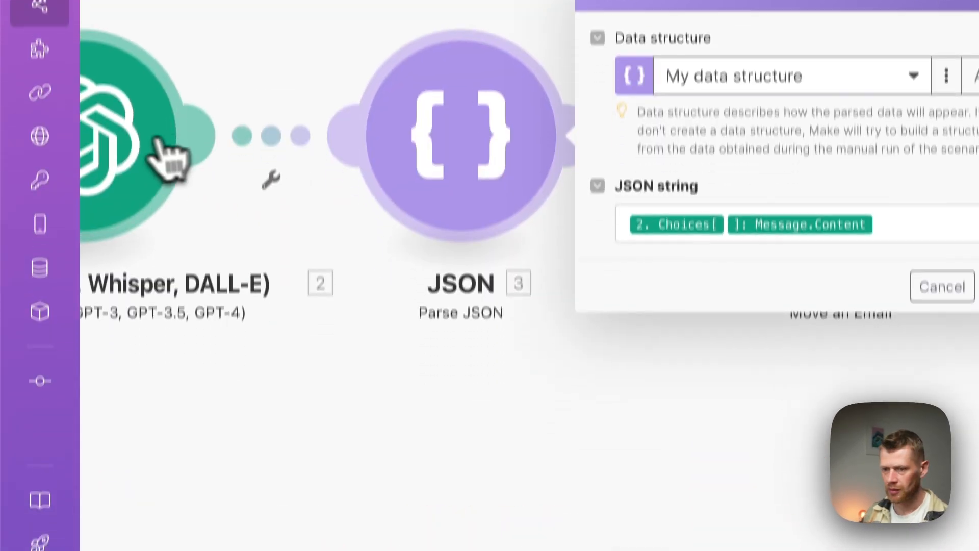
Add the value "new leads" with the result INBOX.New leads to the switch function, checking the folder name in Mail.
{"action": "left_click", "coordinate": [168, 158]}
{"action": "scroll", "coordinate": [507, 183], "scroll_direction": "down", "scroll_amount": 10}
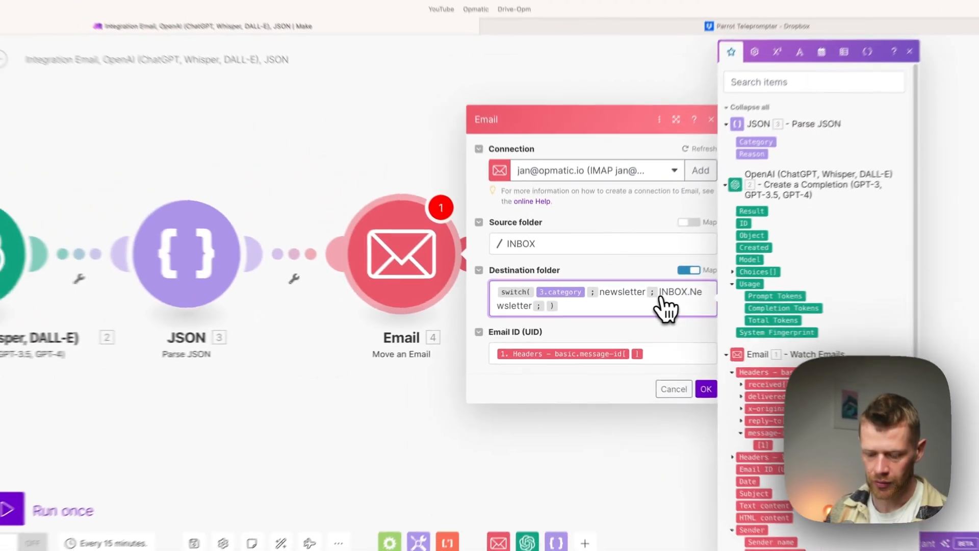
{"action": "type", "text": "; INBOX."}
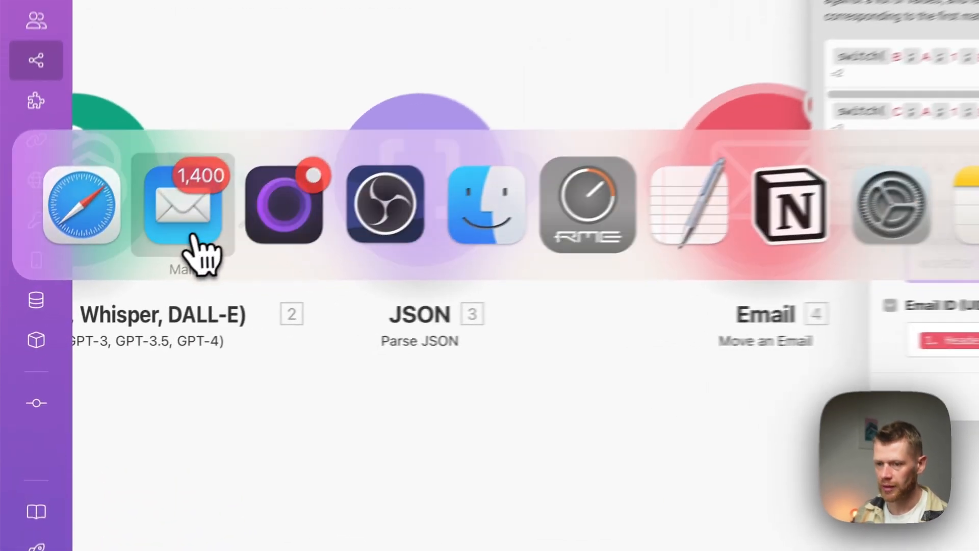
{"action": "left_click", "coordinate": [105, 285]}
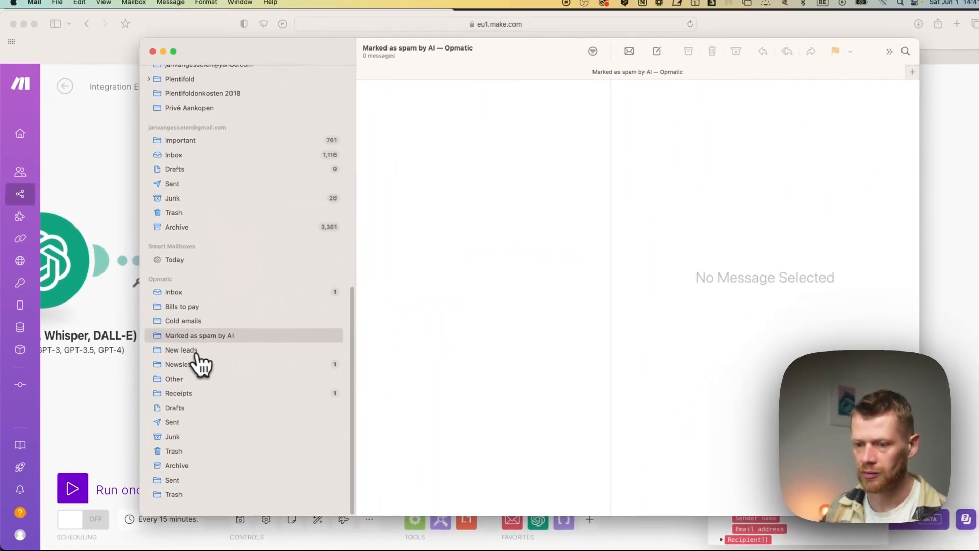
{"action": "key", "text": "super+Tab"}
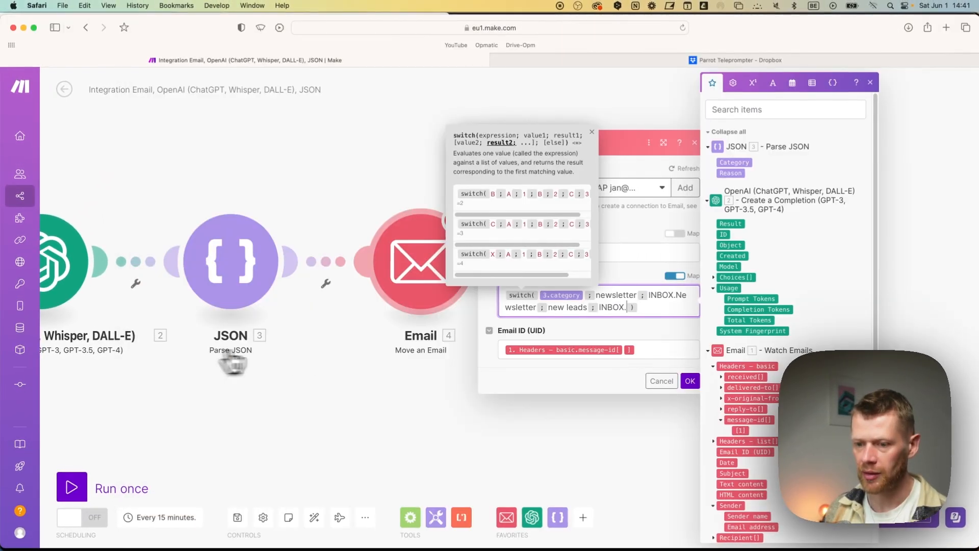
{"action": "type", "text": "New leads"}
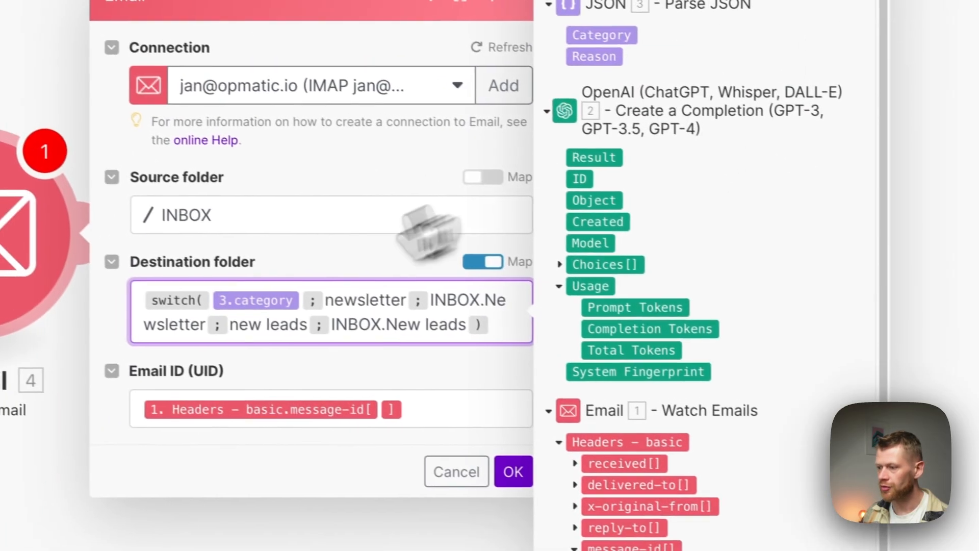
Replace the switch function with one mapping new leads, spam, cold email, bills to pay, newsletter, other and receipt to their INBOX folders, and save it.
{"action": "triple_click", "coordinate": [614, 305]}
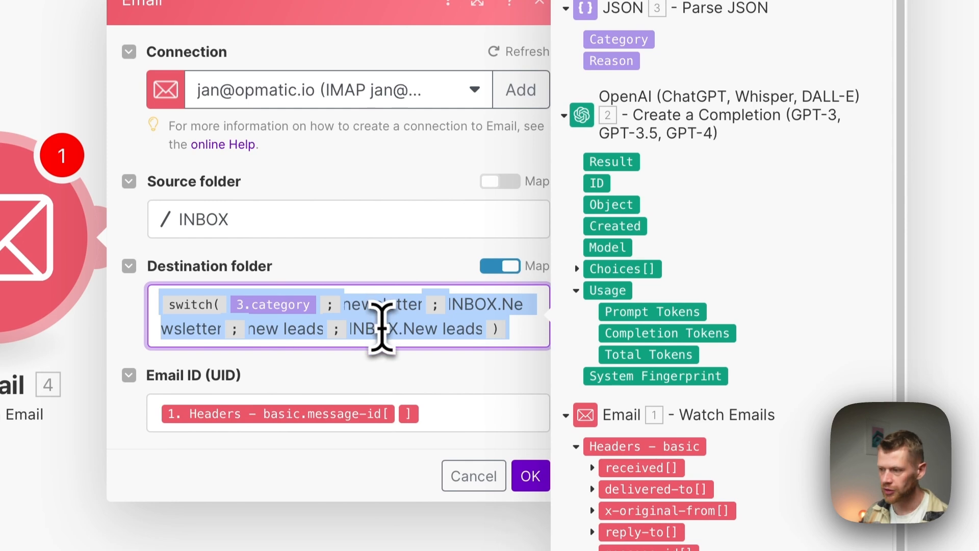
{"action": "type", "text": "switch( 3.category ; new leads ; INBOX.New leads ; spam ; INBOX.Marked as spam by AI ; cold email ; INBOX.Cold email ; bills to pay ; INBOX.Bills to pay ; newsletter ; INBOX.Newsletter ; other ; INBOX.other ; receipt ; INBOX.Receipts )"}
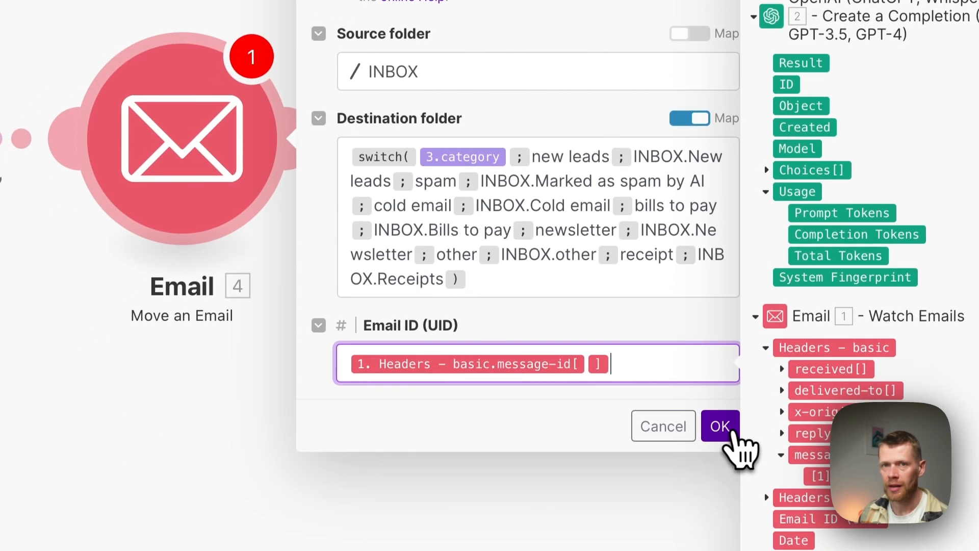
{"action": "left_click", "coordinate": [528, 550]}
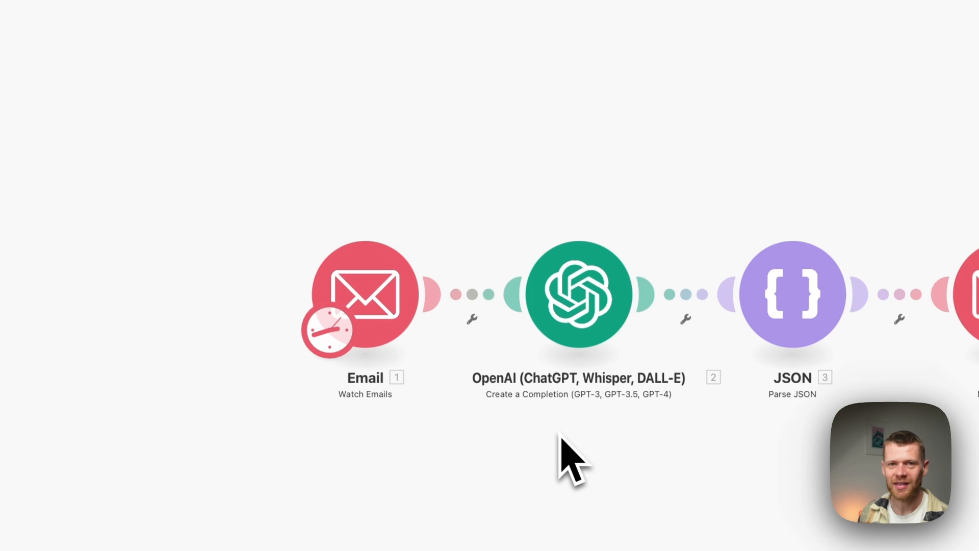
Set Watch Emails to start from the Screen Studio receipt email and run the scenario once.
{"action": "right_click", "coordinate": [379, 303]}
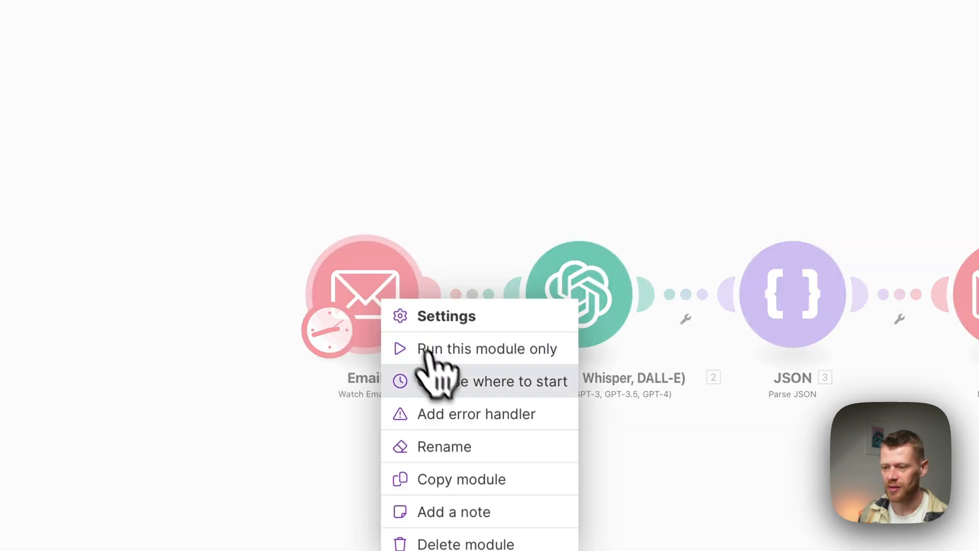
{"action": "left_click", "coordinate": [448, 381]}
{"action": "left_click", "coordinate": [594, 368]}
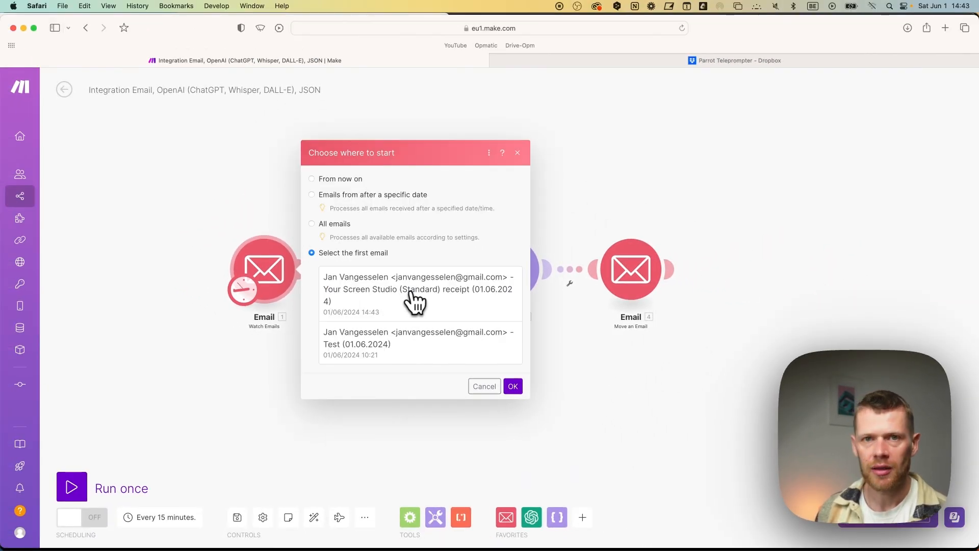
{"action": "left_click", "coordinate": [419, 307]}
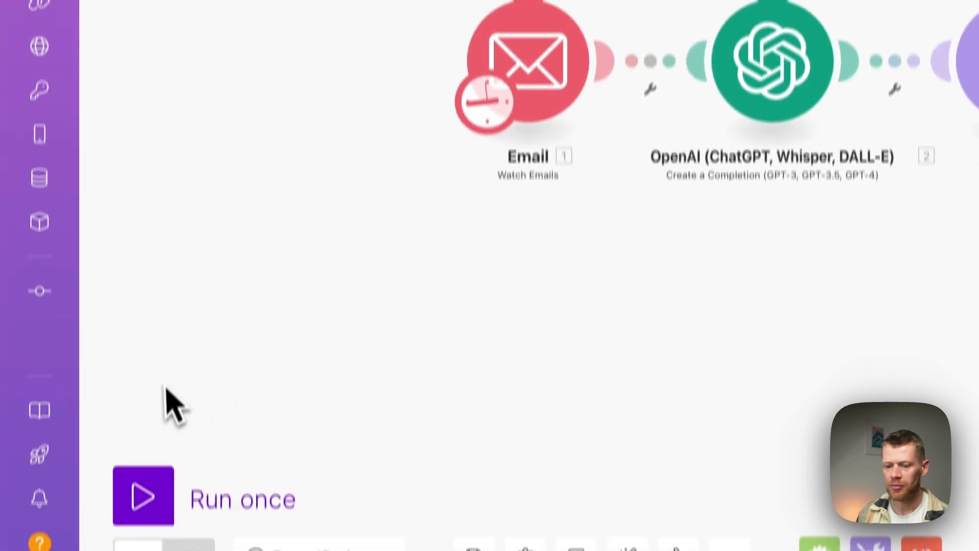
{"action": "left_click", "coordinate": [168, 454]}
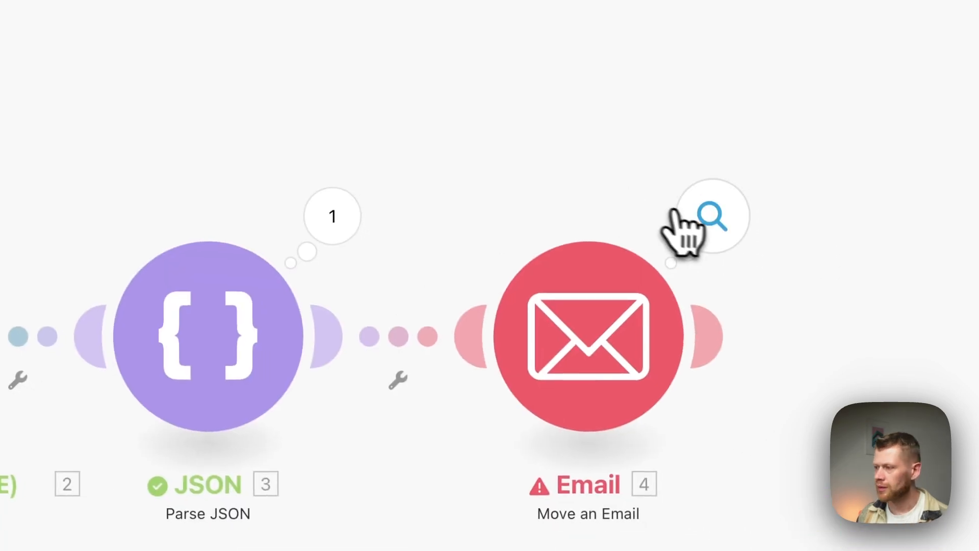
Inspect the Move an Email operation's output and remove the message-id mapping from the module's Email ID (UID).
{"action": "left_click", "coordinate": [686, 214]}
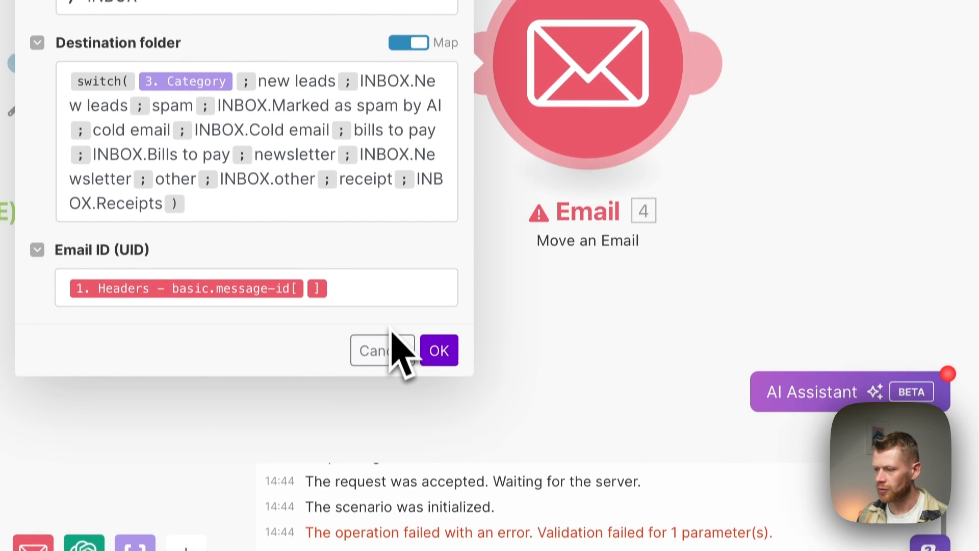
{"action": "left_click", "coordinate": [378, 293]}
{"action": "key", "text": "BackSpace"}
{"action": "scroll", "coordinate": [587, 324], "scroll_direction": "down", "scroll_amount": 5}
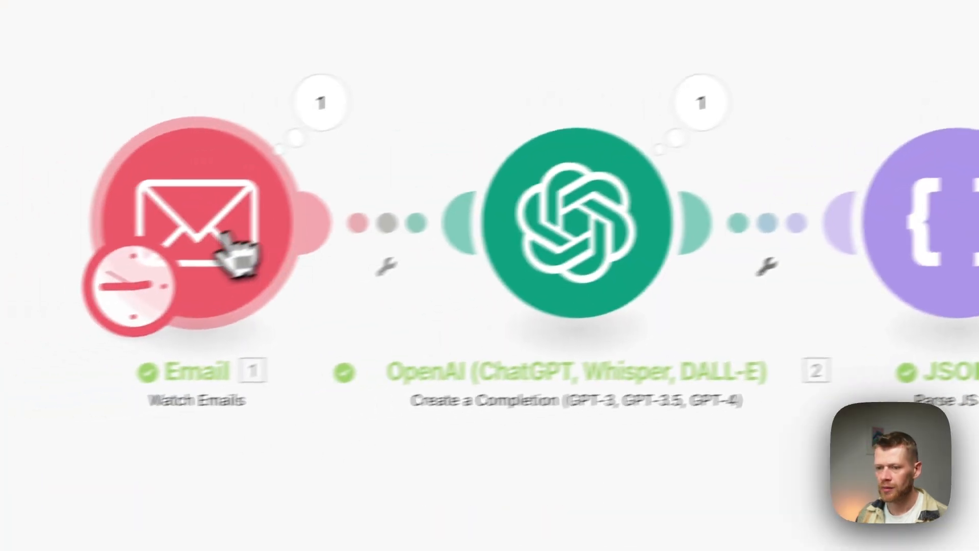
Choose the first email for Watch Emails to start from again, run the scenario once and check the Move an Email output.
{"action": "right_click", "coordinate": [210, 286]}
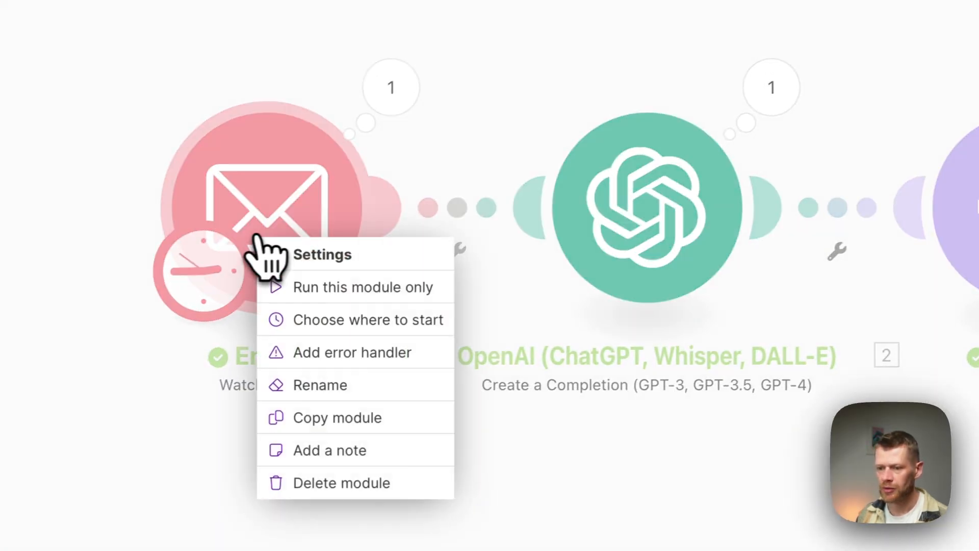
{"action": "left_click", "coordinate": [348, 312]}
{"action": "left_click", "coordinate": [505, 286]}
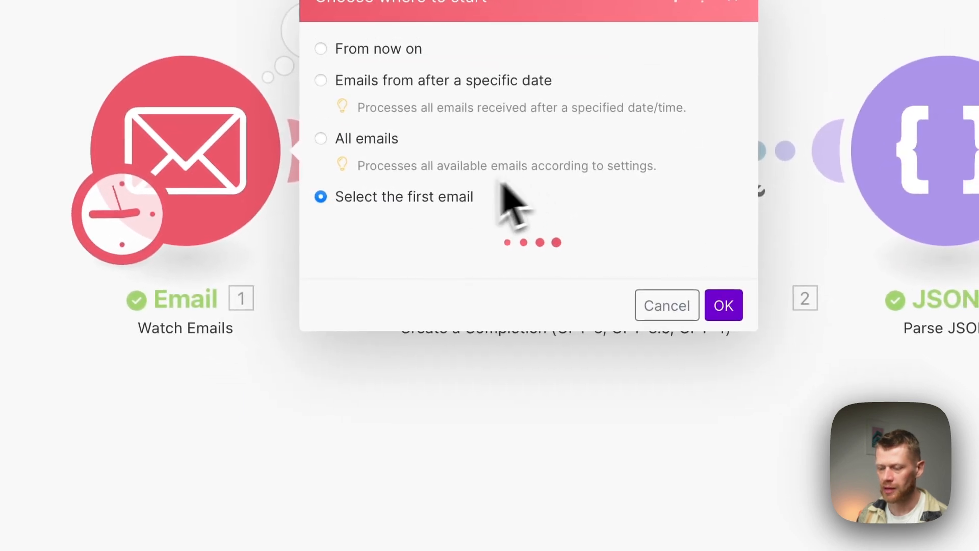
{"action": "left_click", "coordinate": [721, 386]}
{"action": "left_click", "coordinate": [148, 471]}
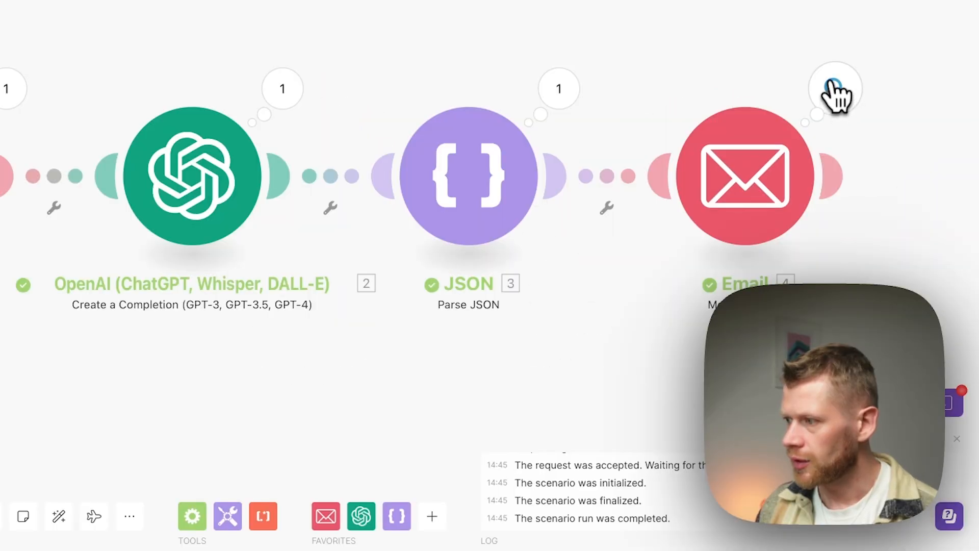
{"action": "left_click", "coordinate": [835, 92]}
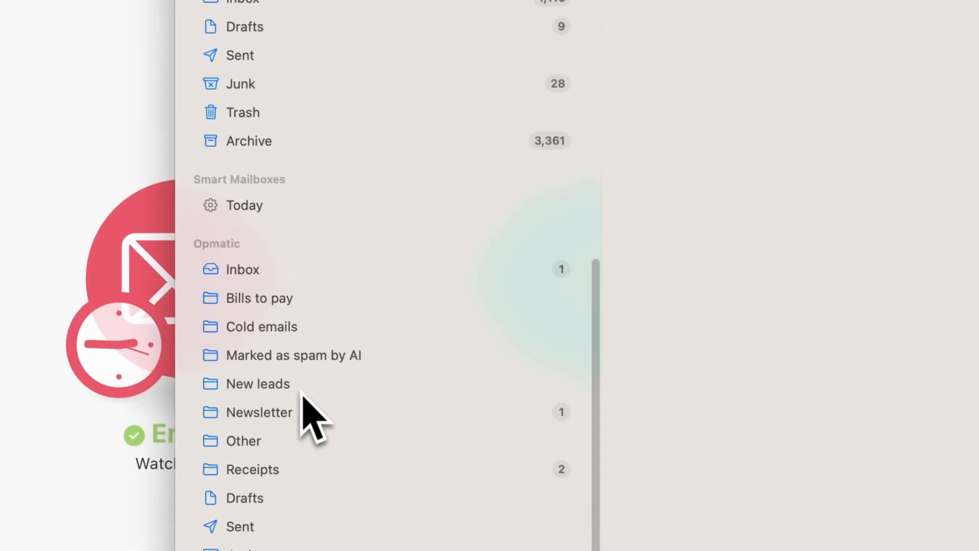